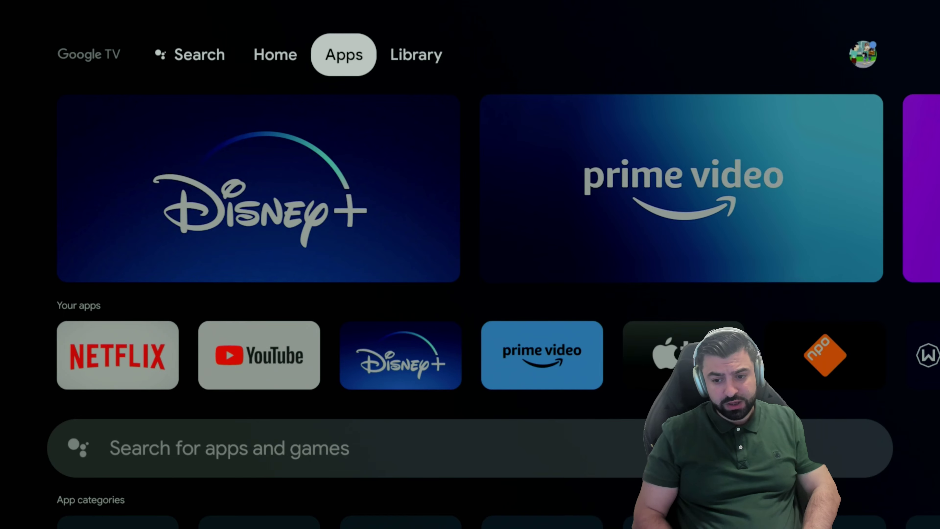
Step: Open the search for apps and games from the Apps page
key(Down)
key(Down)
key(Down)
key(Return)
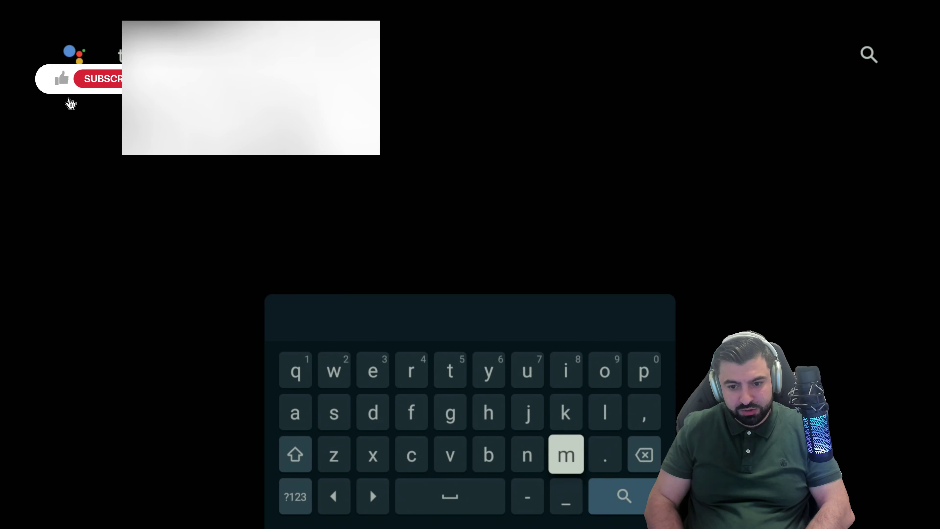
Step: Search for TiviMate and install the app from its store page
key(Left)
key(Left)
key(Left)
key(Left)
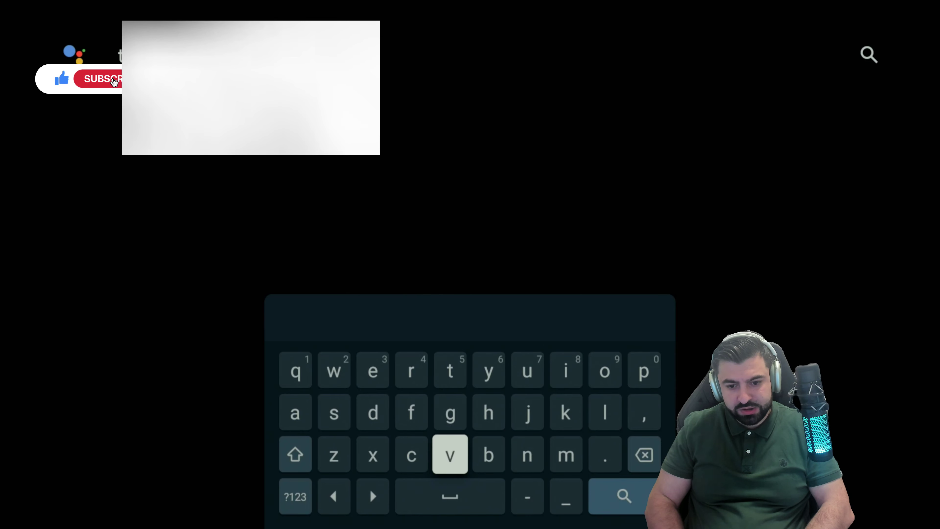
key(Right)
key(Up)
key(Up)
key(Right)
key(Right)
key(Right)
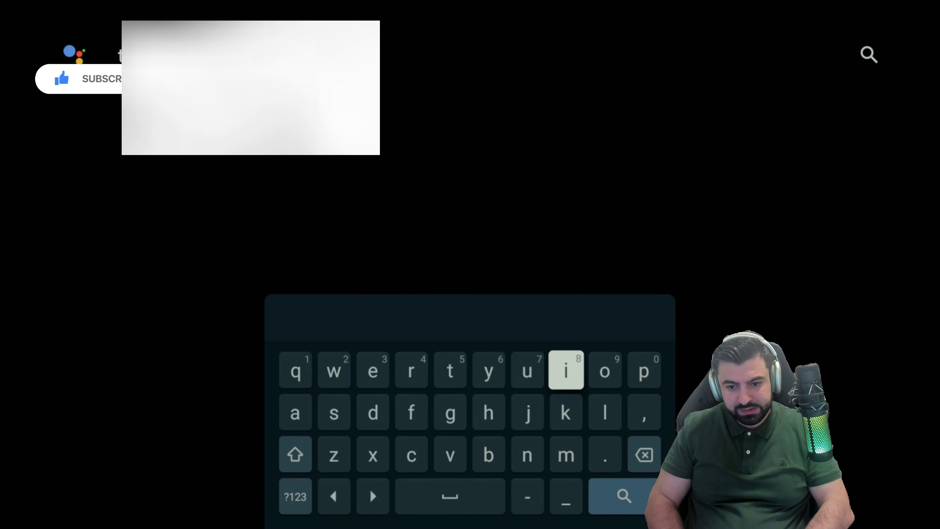
key(Down)
key(Down)
key(Left)
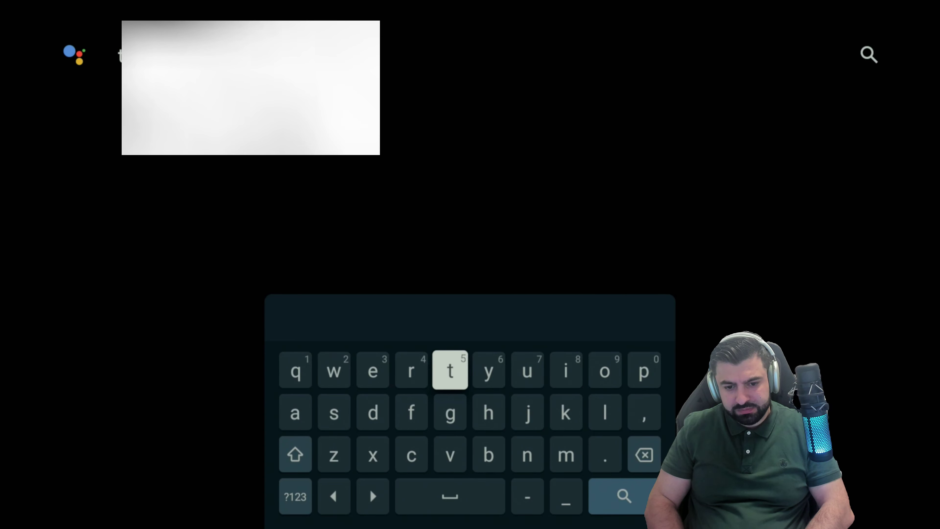
key(Left)
key(Left)
key(Left)
key(Left)
key(Left)
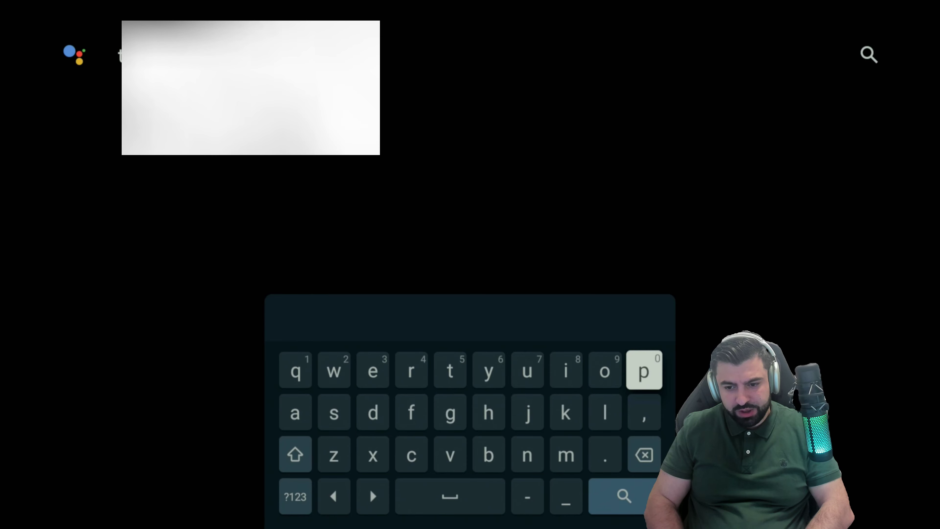
key(Down)
key(Down)
key(Down)
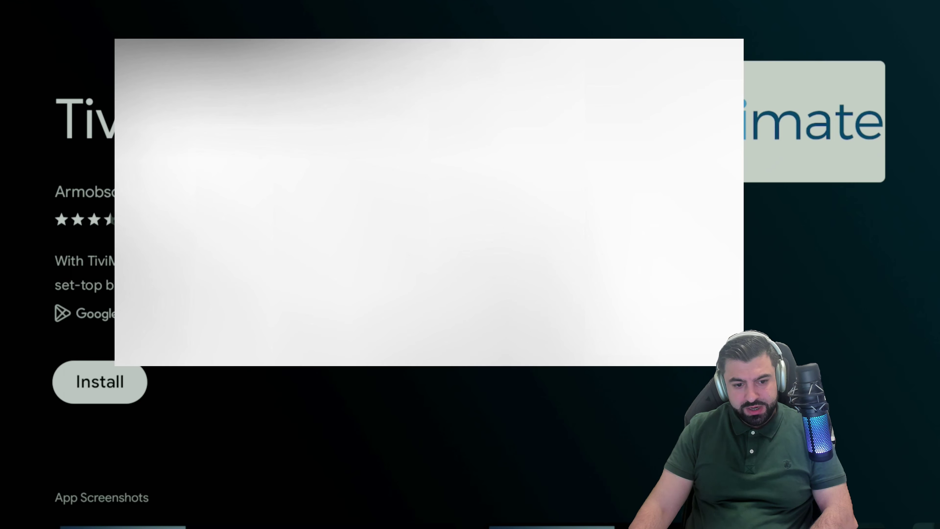
key(Return)
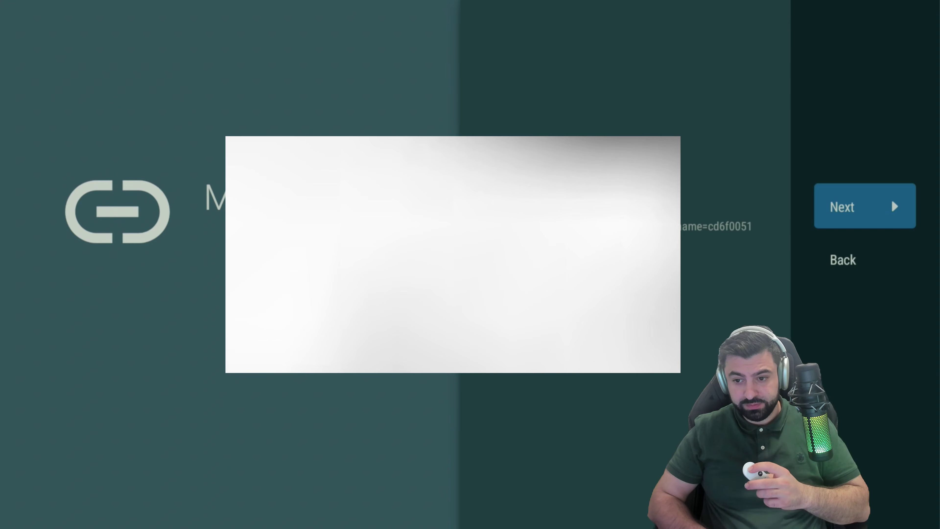
Step: Accept the playlist link and fill in the EPG URL to complete the playlist setup
key(Return)
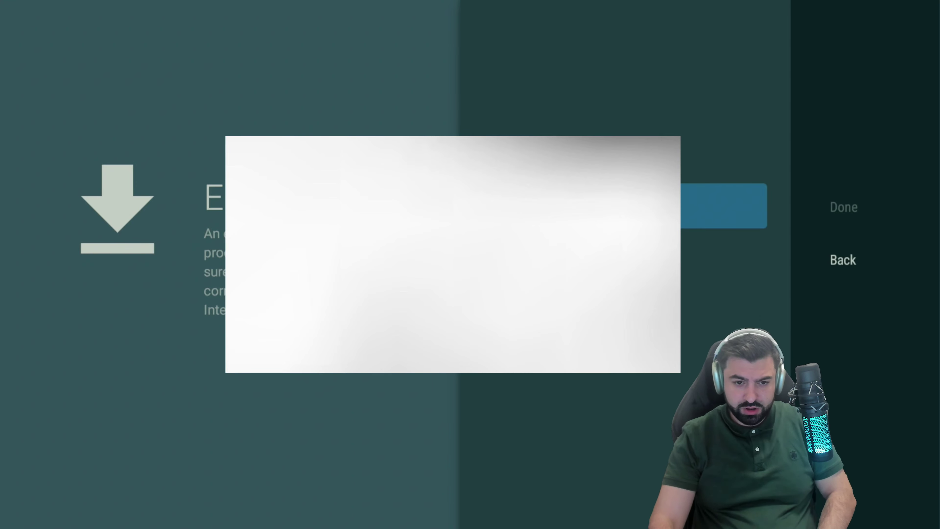
key(Return)
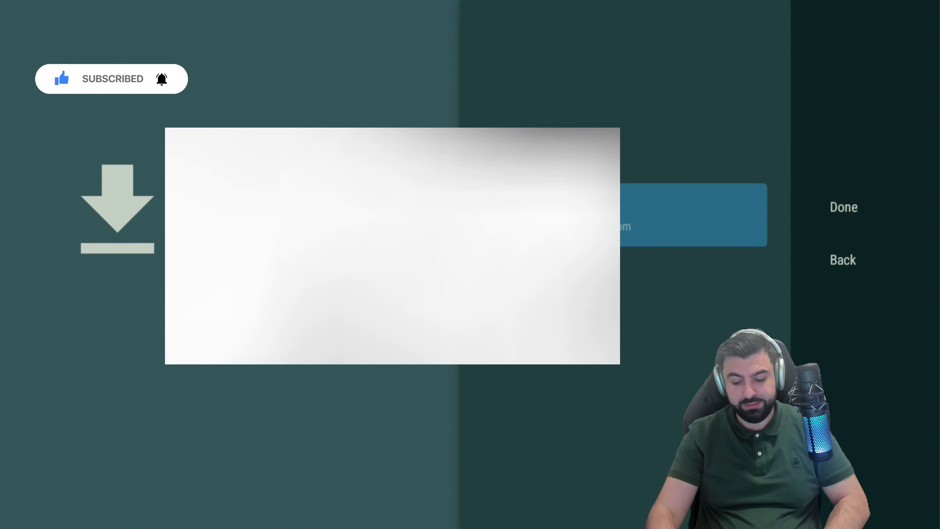
key(Right)
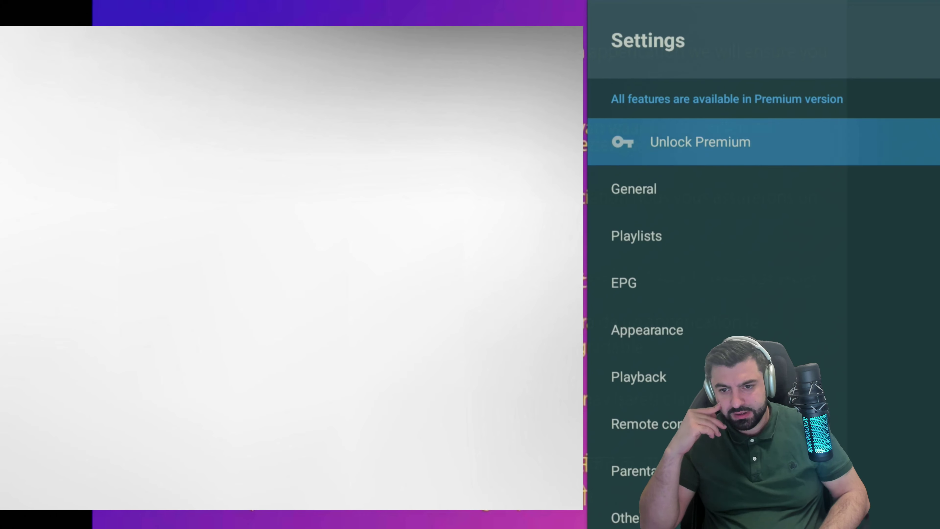
Step: Start unlocking Premium from the settings and open the Account option
key(Return)
key(Return)
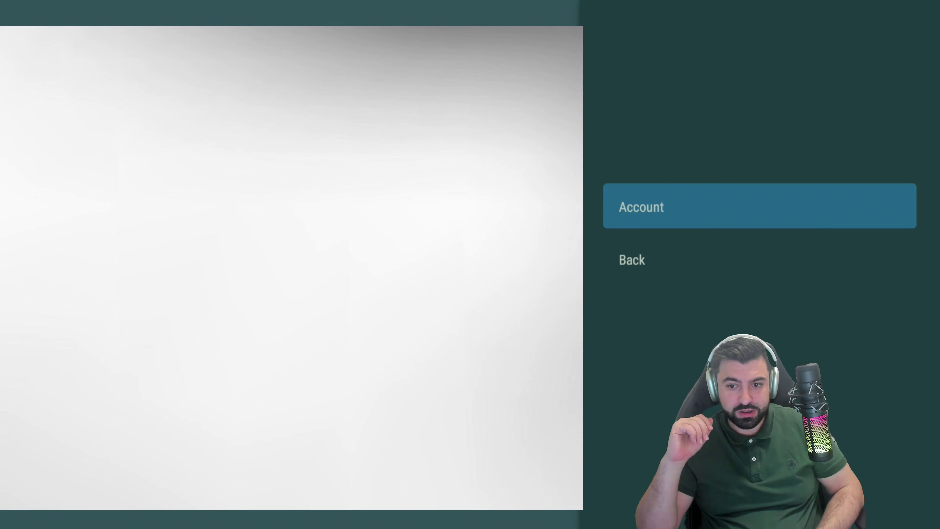
key(Return)
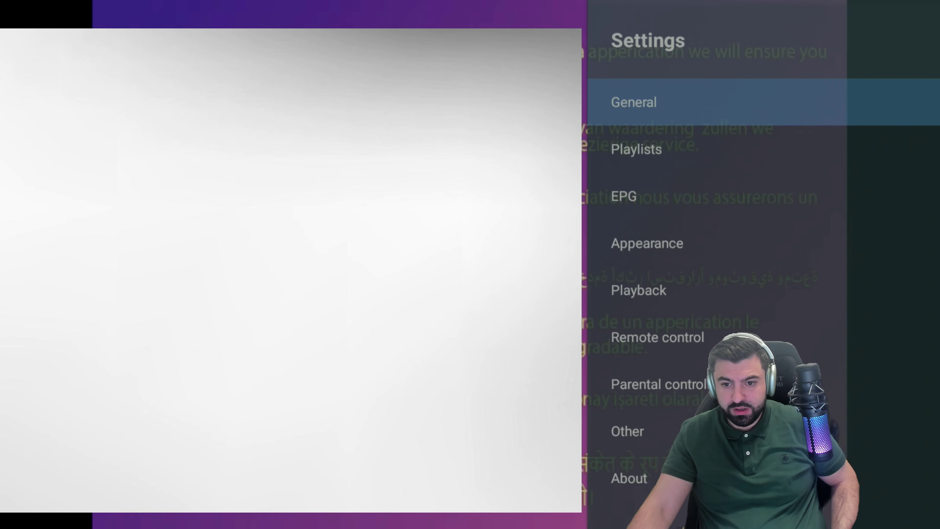
Step: Enable Auto start app on boot and Auto start app on wake up from sleep mode in the General settings
key(Return)
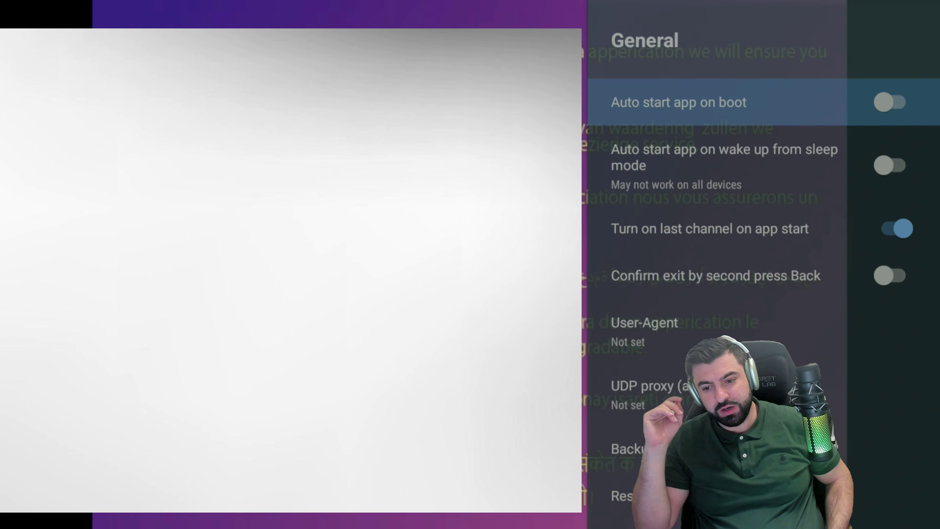
key(Return)
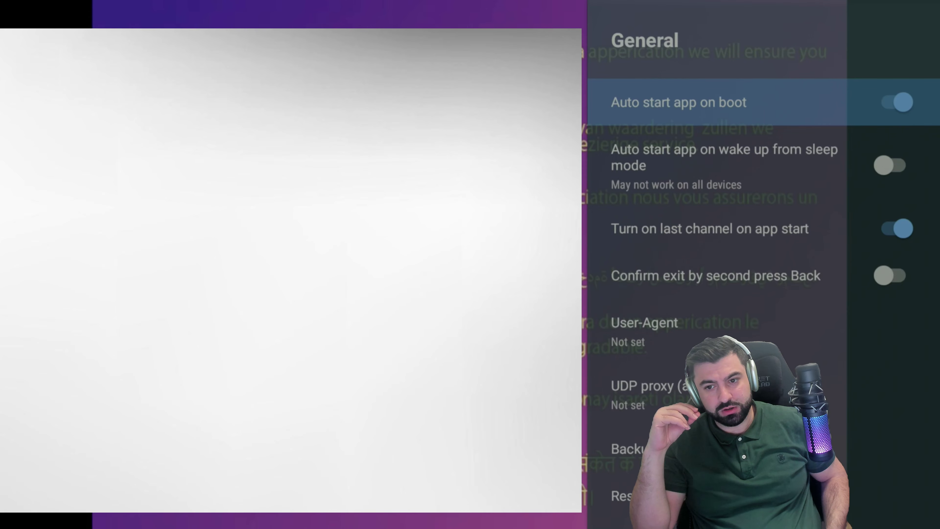
key(Down)
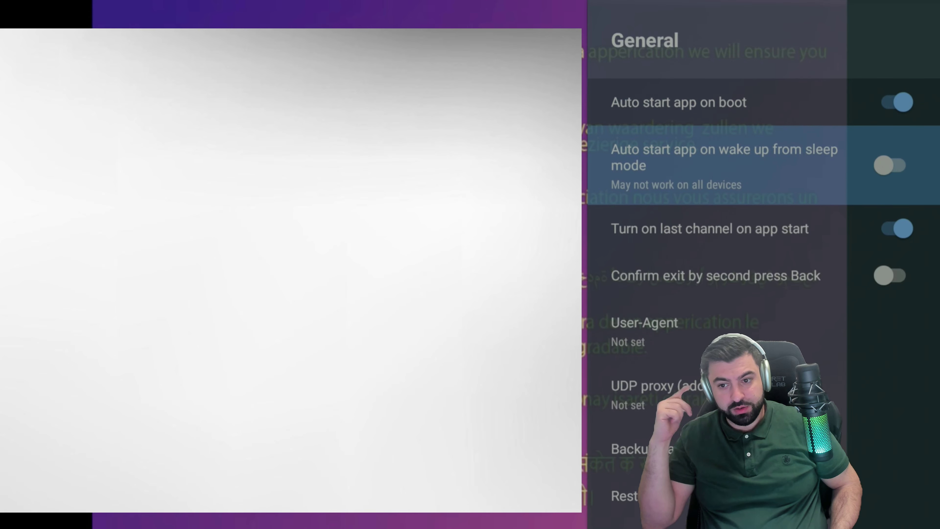
key(Return)
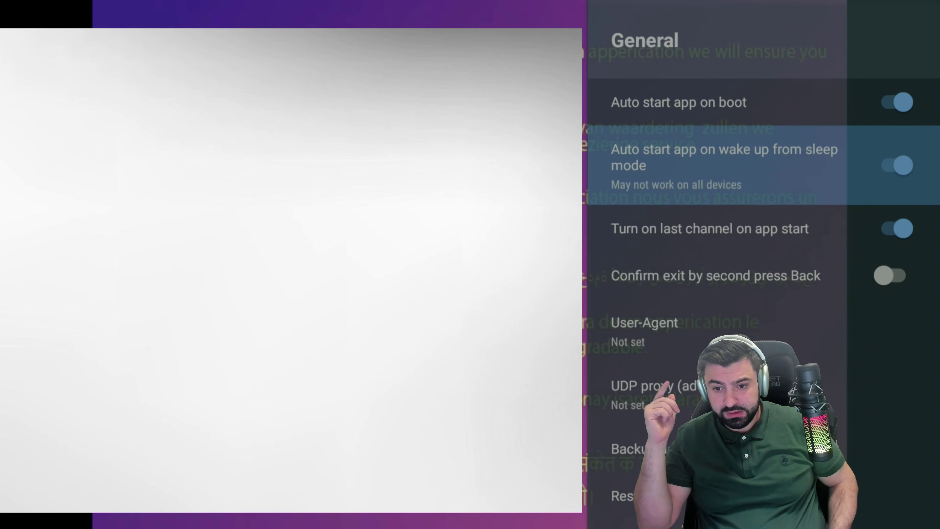
Step: Look through the remaining General options and return to the main settings list
key(Down)
key(Down)
key(Down)
key(Down)
key(Down)
key(Up)
key(Up)
key(Up)
key(Up)
key(Up)
key(Up)
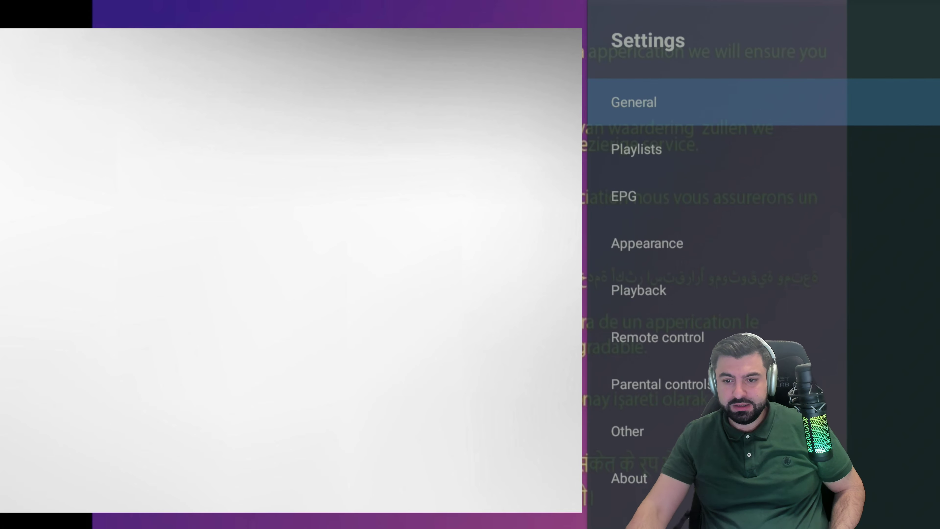
Step: Open the settings of the test playlist and review its options from EPG sources to Catch-up
key(Down)
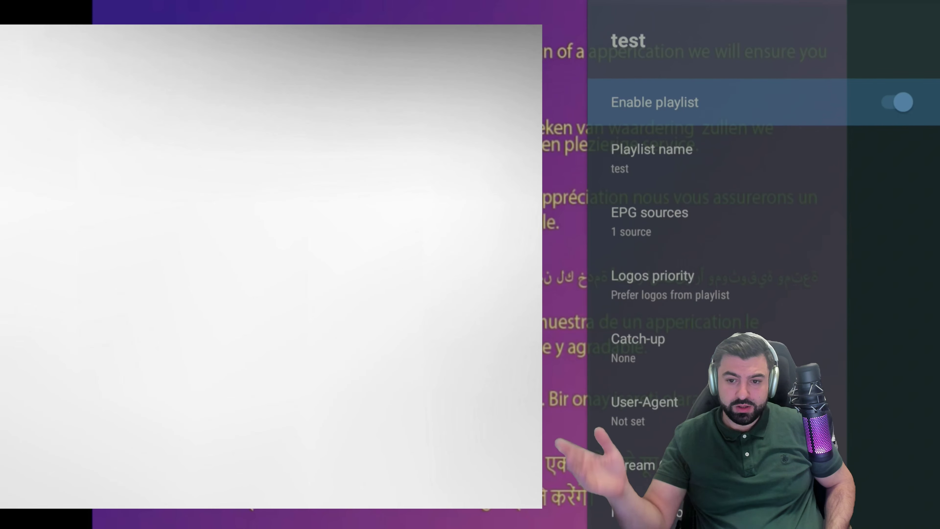
key(Down)
key(Down)
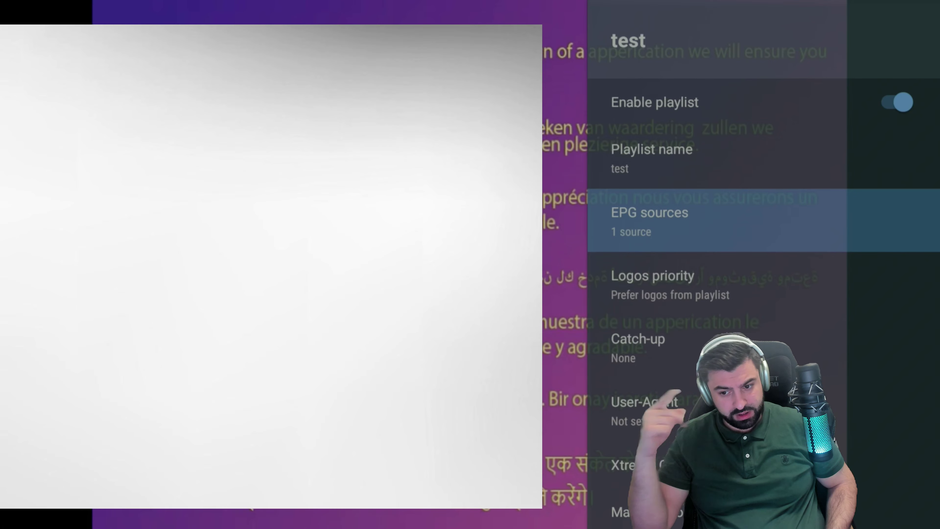
key(Down)
key(Down)
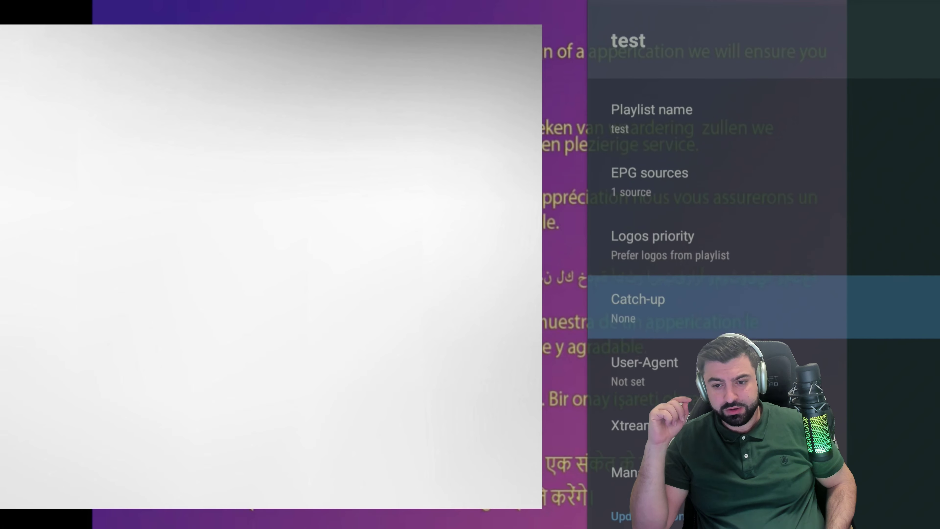
key(Up)
key(Up)
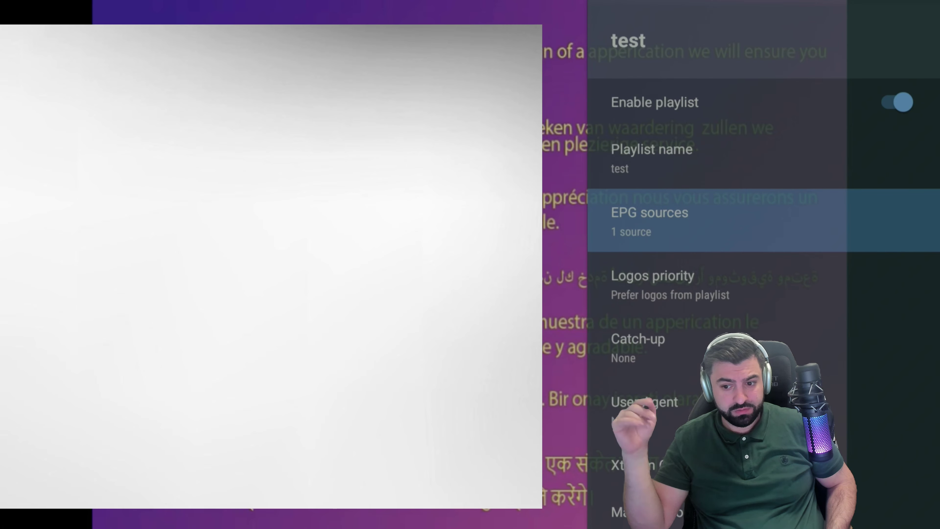
Step: Examine the list of EPG sources and its Add source option, and return to the main settings list
key(Return)
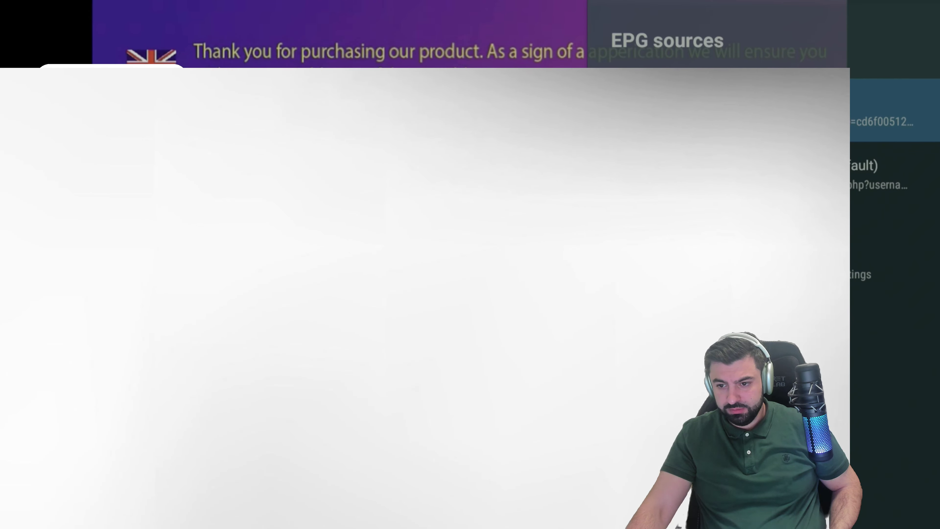
key(Down)
key(Down)
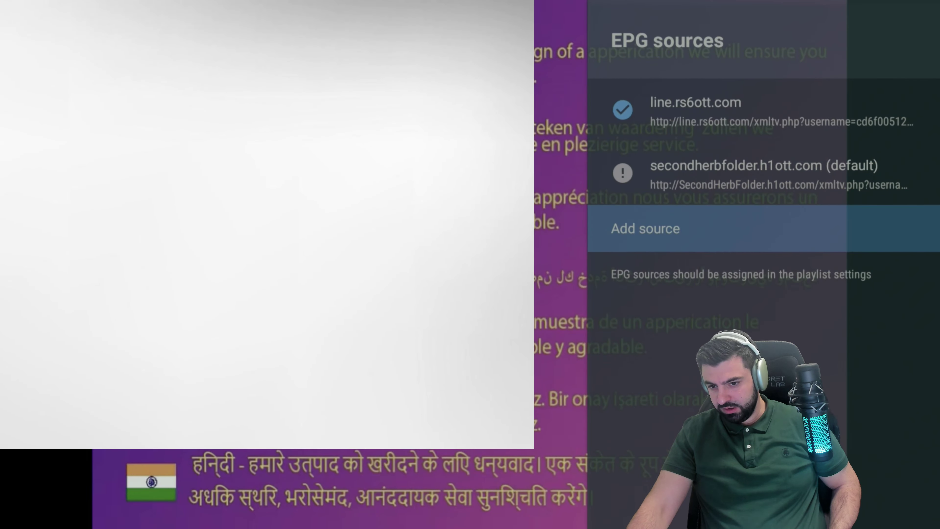
key(Return)
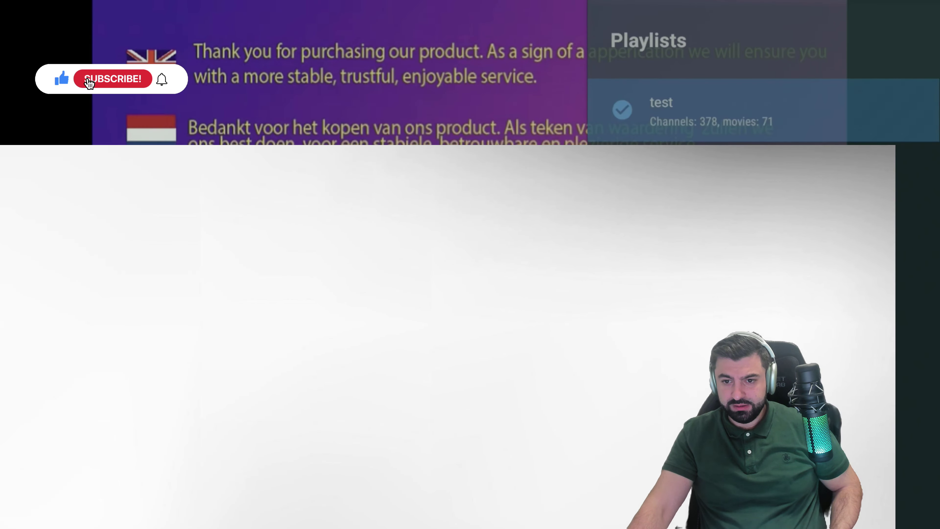
key(Escape)
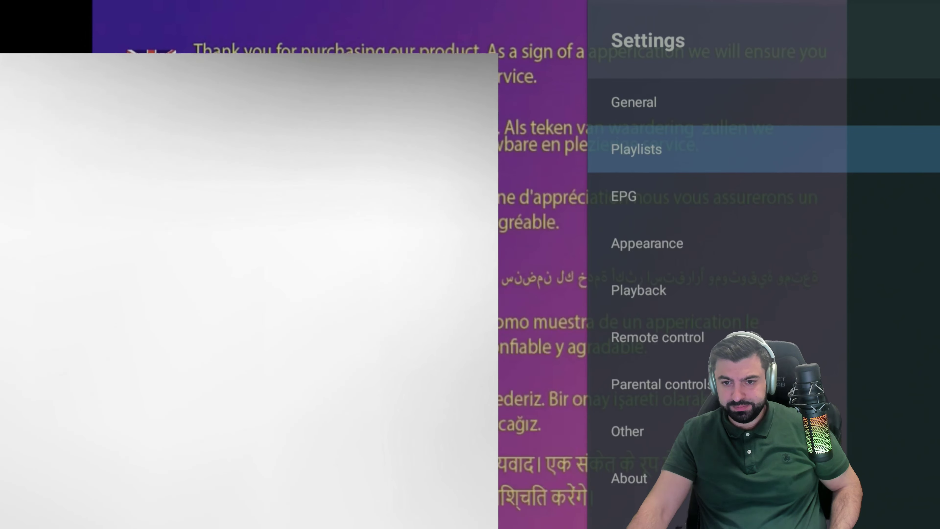
Step: Go to the Playback settings and examine the buffer size choices
key(Down)
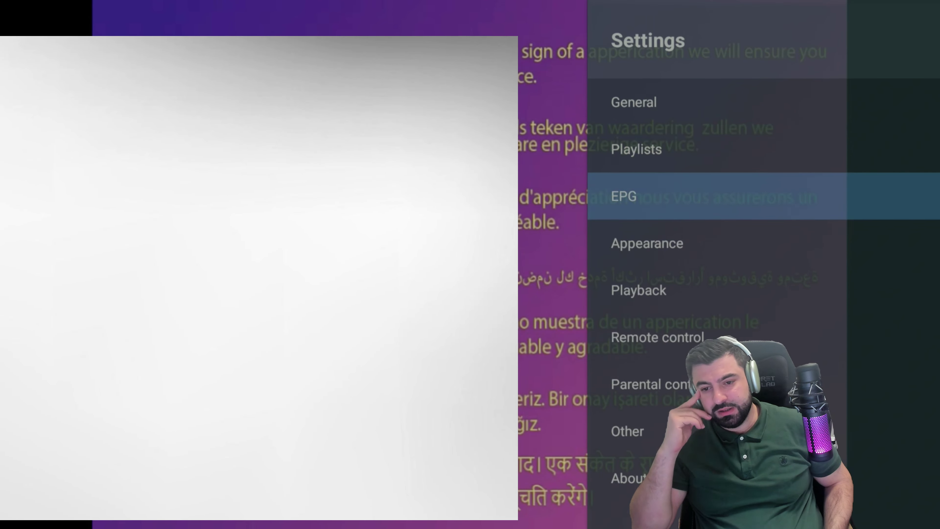
key(Down)
key(Return)
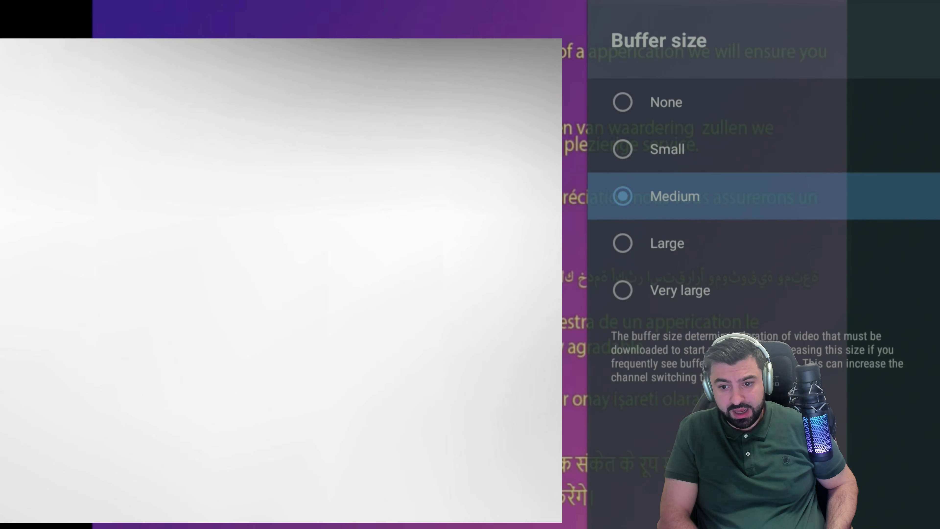
key(Down)
key(Down)
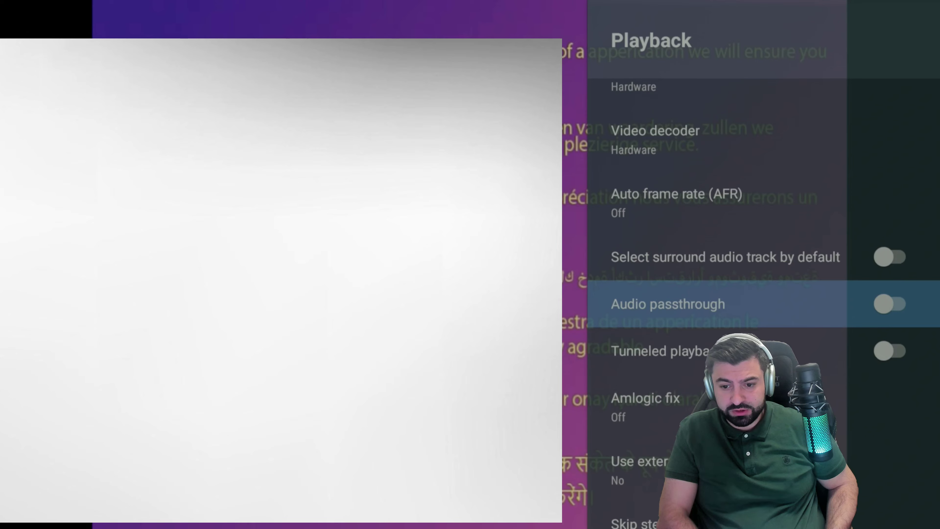
Step: Review the Playback options from Audio passthrough to Skip step and leave the Playback settings
key(Down)
key(Down)
key(Down)
key(Down)
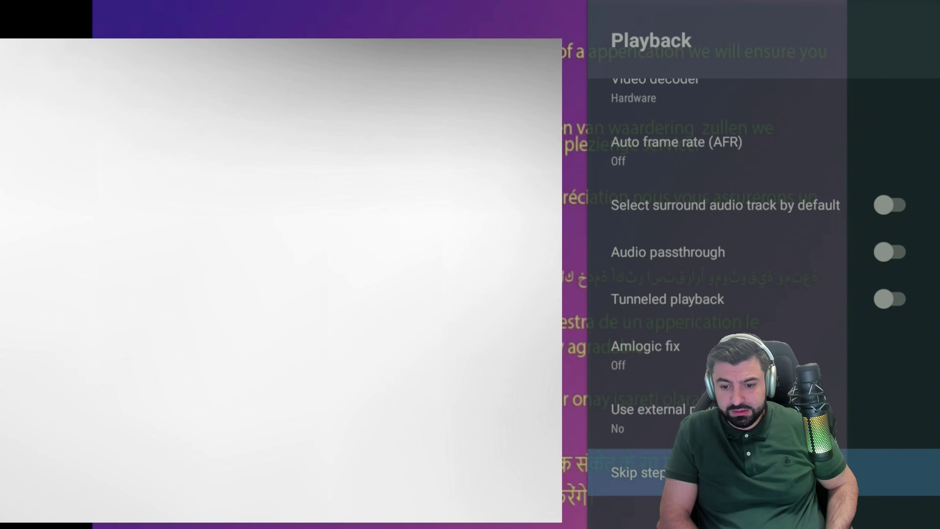
key(Up)
key(Up)
key(Up)
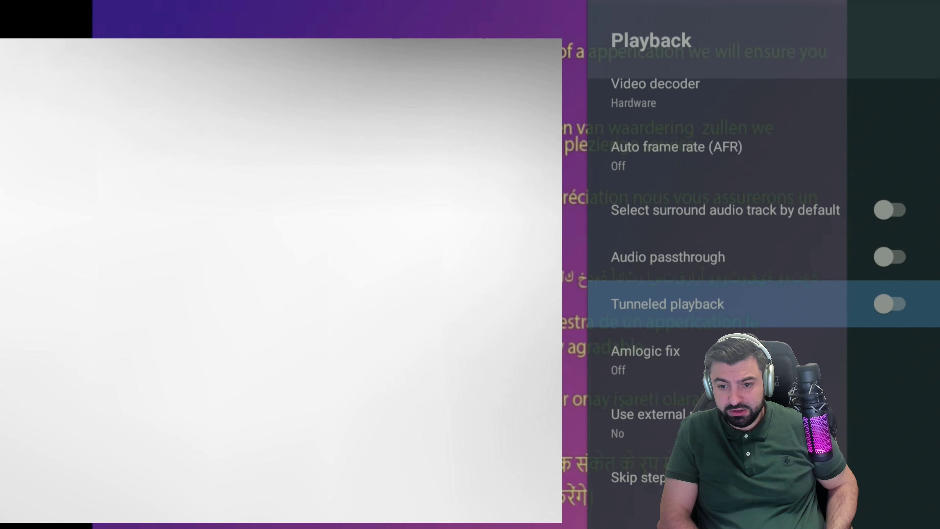
key(Up)
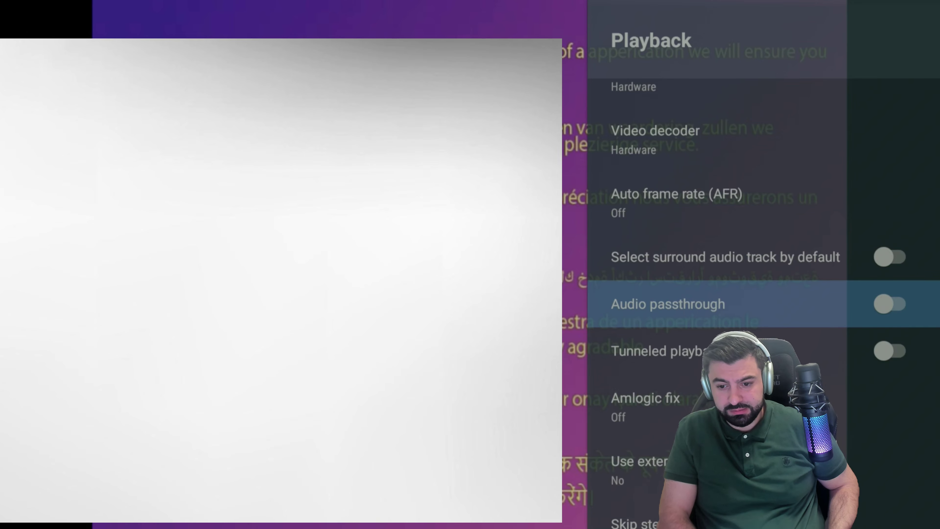
key(Escape)
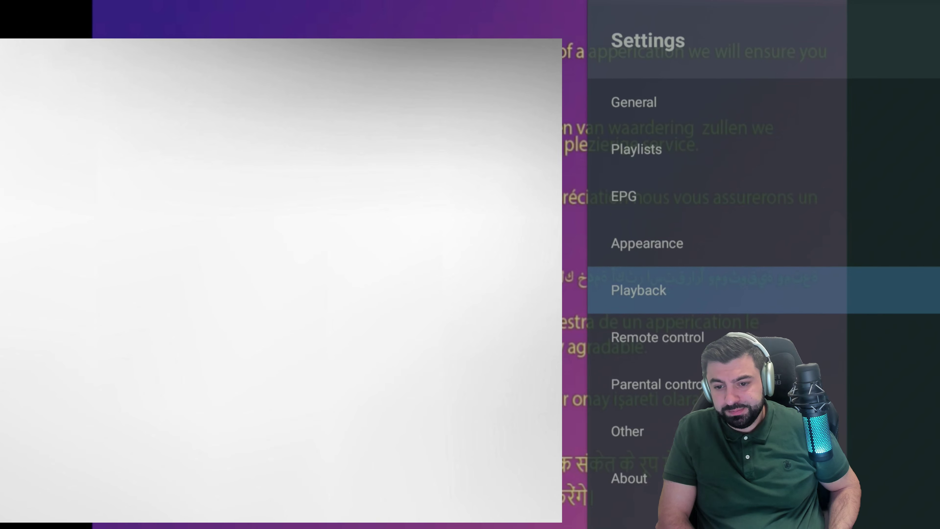
Step: Review the TV guide, player and seeking options for the remote control, and move on to the Other settings
key(Down)
key(Return)
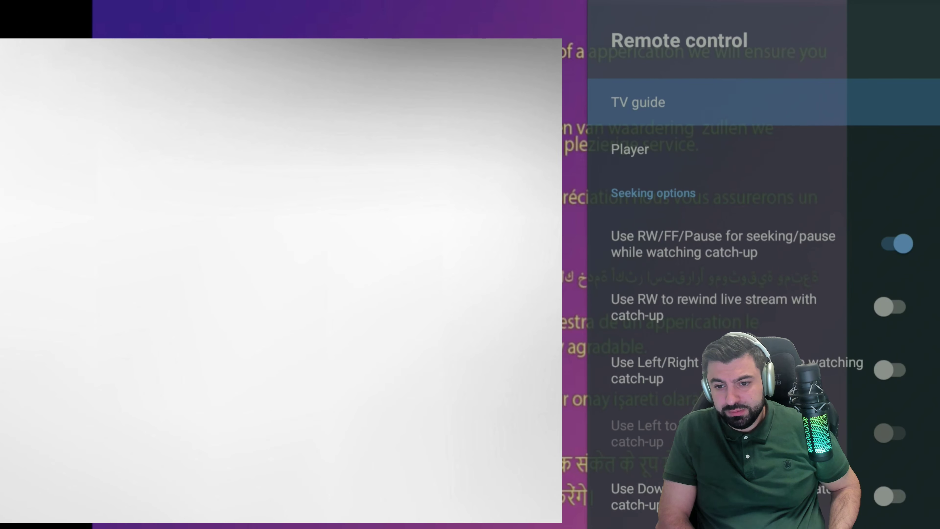
key(Down)
key(Down)
key(Down)
key(Down)
key(Down)
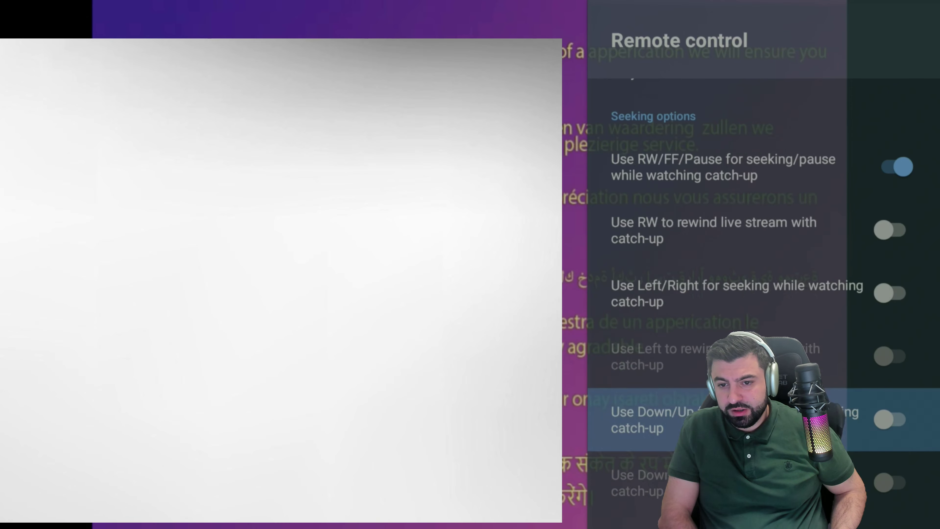
key(Escape)
key(Down)
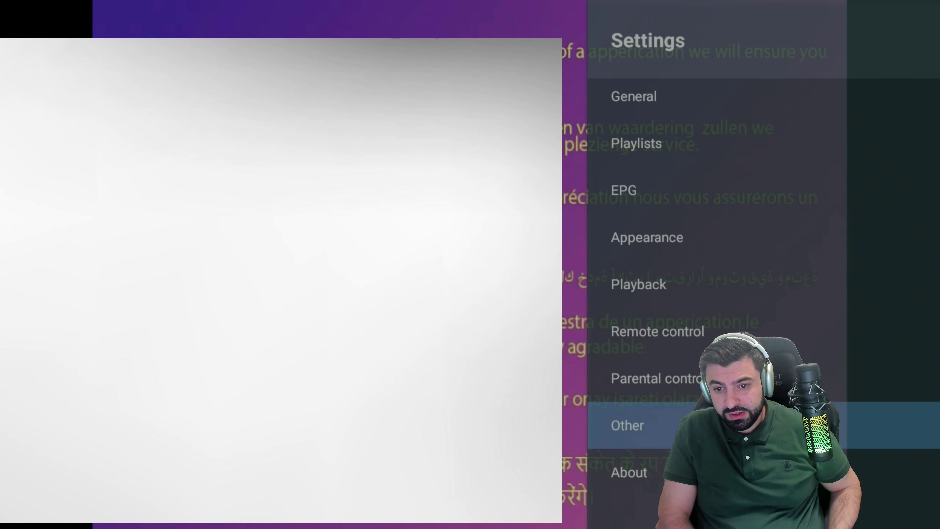
Step: Go to the test playlist's group management and open the TV groups
key(Up)
key(Up)
key(Up)
key(Up)
key(Up)
key(Up)
key(Up)
key(Down)
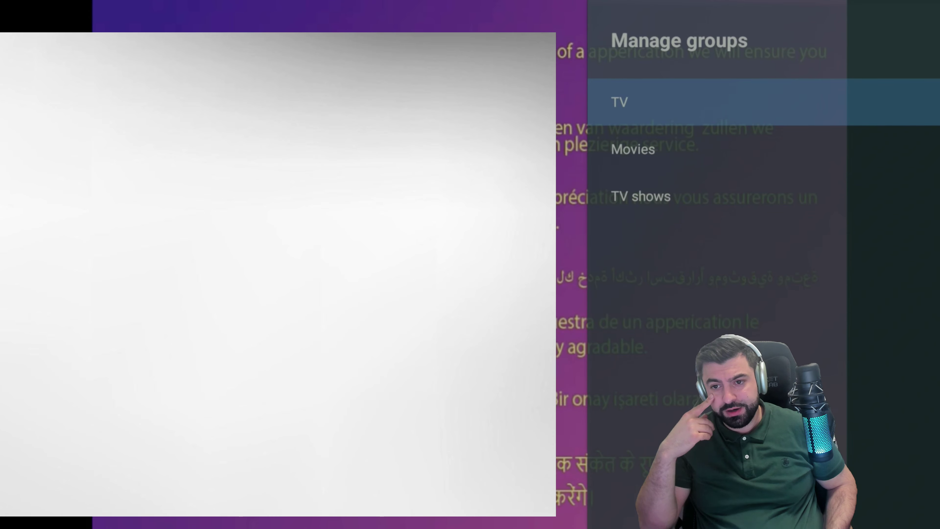
key(Return)
key(Down)
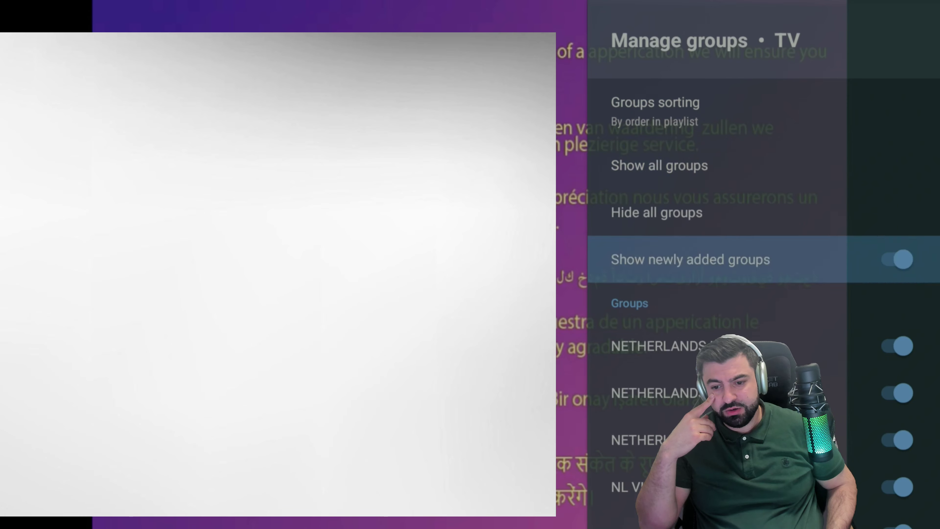
Step: Examine the TV group list and its options for showing all, hiding all and newly added groups
key(Down)
key(Down)
key(Down)
key(Down)
key(Down)
key(Down)
key(Down)
key(Up)
key(Up)
key(Up)
key(Up)
key(Up)
key(Up)
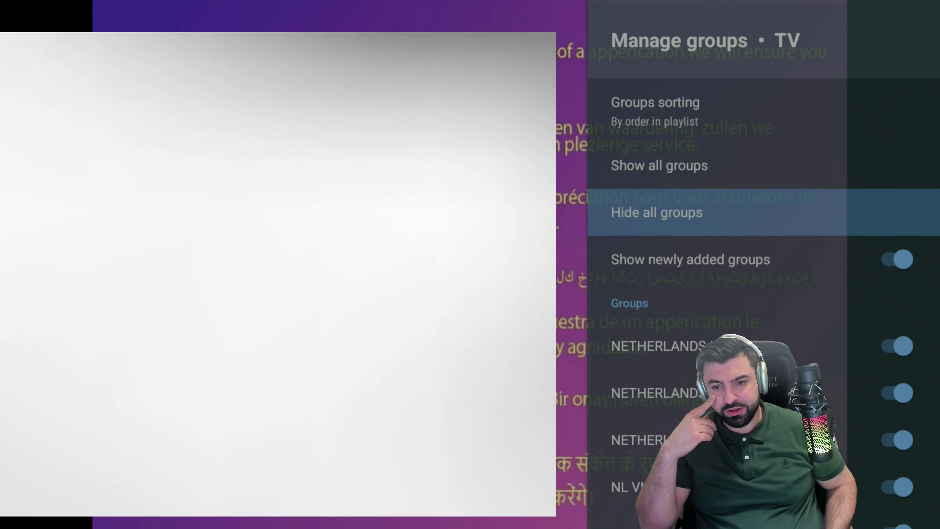
key(Up)
key(Down)
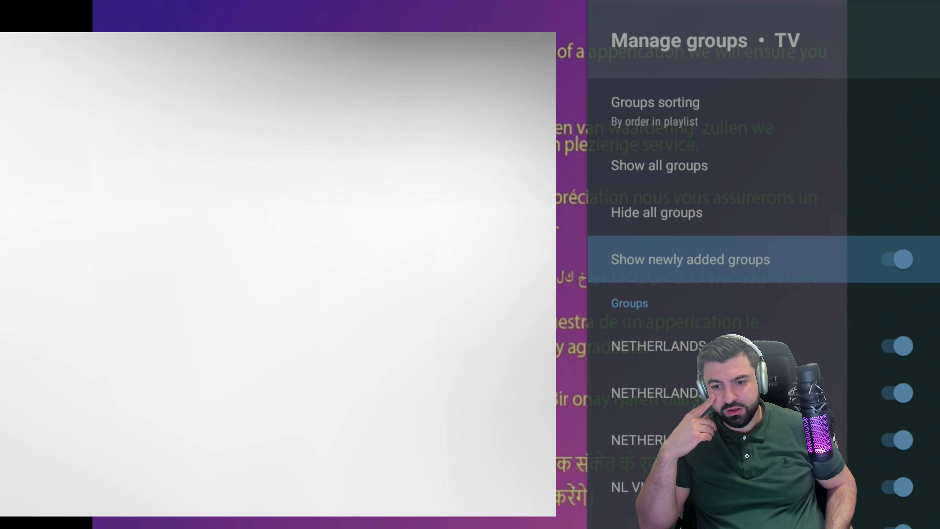
key(Down)
key(Up)
key(Up)
key(Up)
Step: Switch off the NL VIAPLAY group and the group below it, and restore them with Show all groups
key(Down)
key(Down)
key(Down)
key(Down)
key(Down)
key(Down)
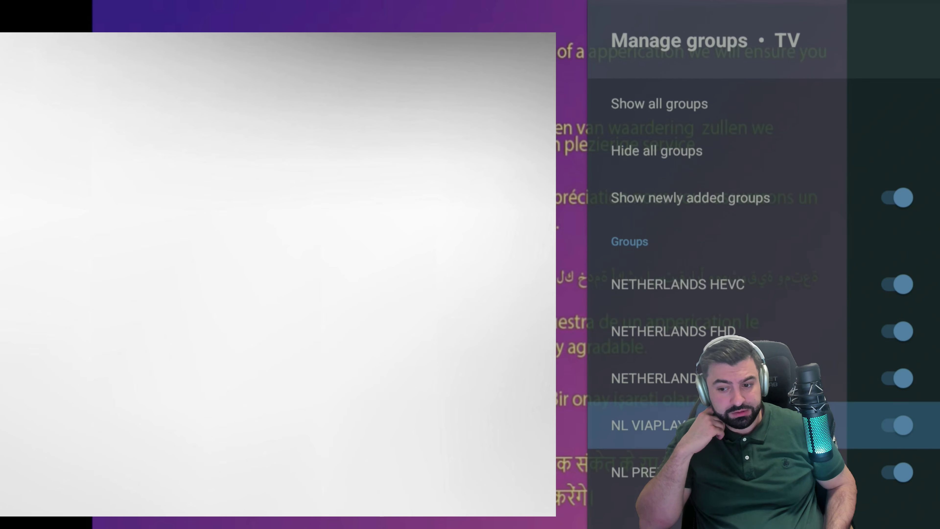
key(Return)
key(Down)
key(Return)
key(Up)
key(Up)
key(Up)
key(Up)
key(Up)
key(Up)
key(Return)
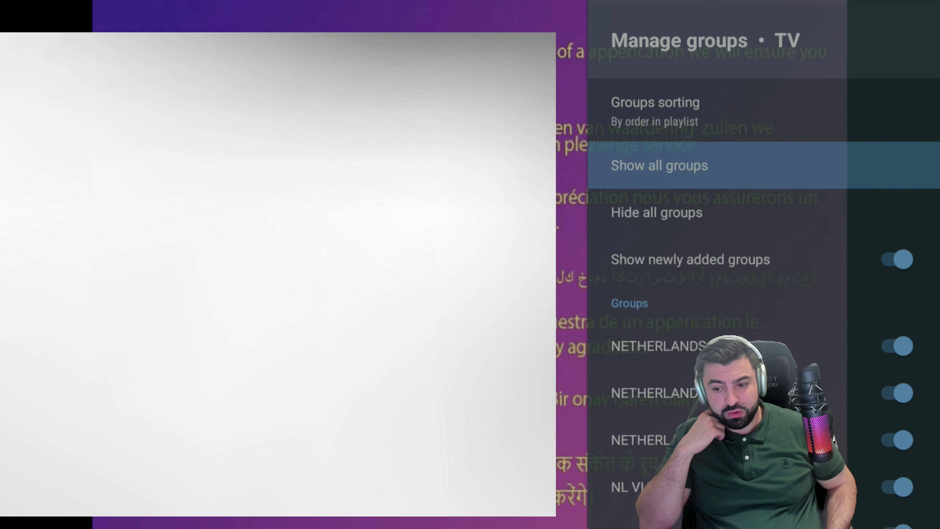
Step: Set the TV groups' sorting to Manual, move the NL VIAPLAY group to the first position and leave the TV groups
key(Down)
key(Up)
key(Up)
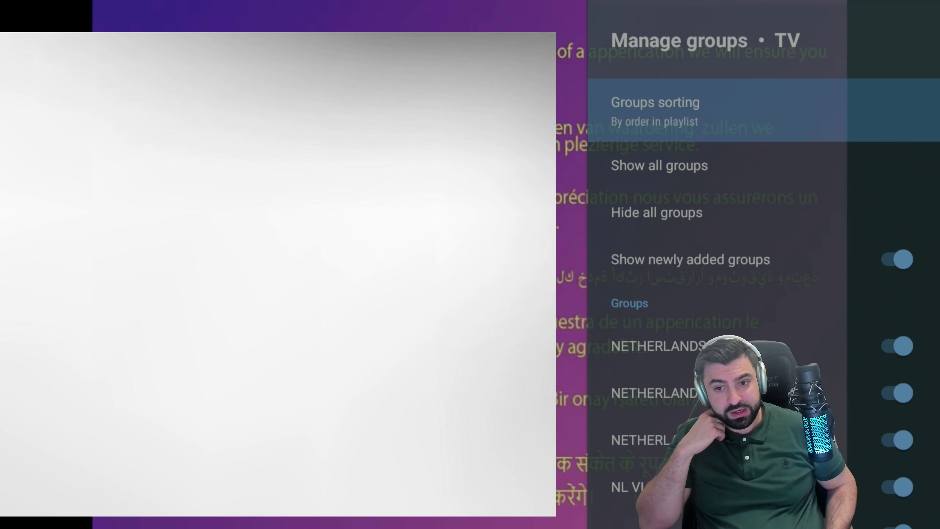
key(Return)
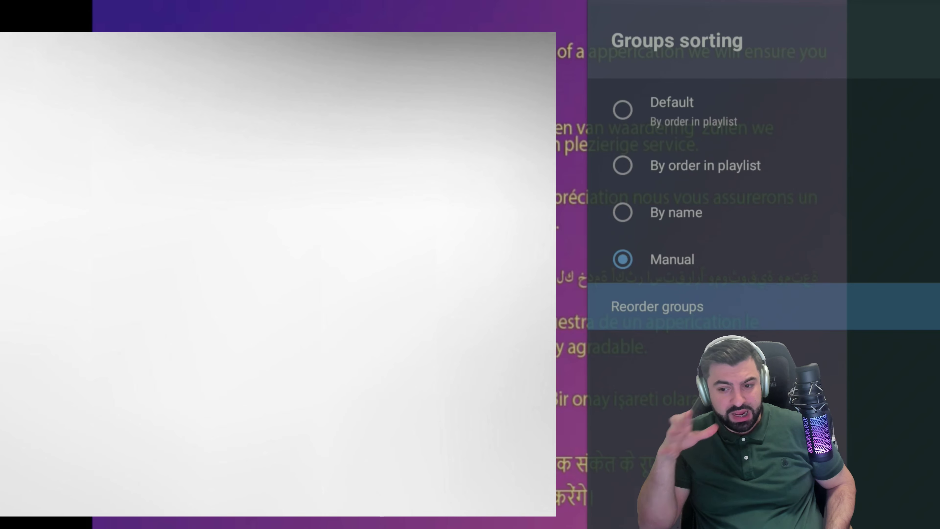
key(Escape)
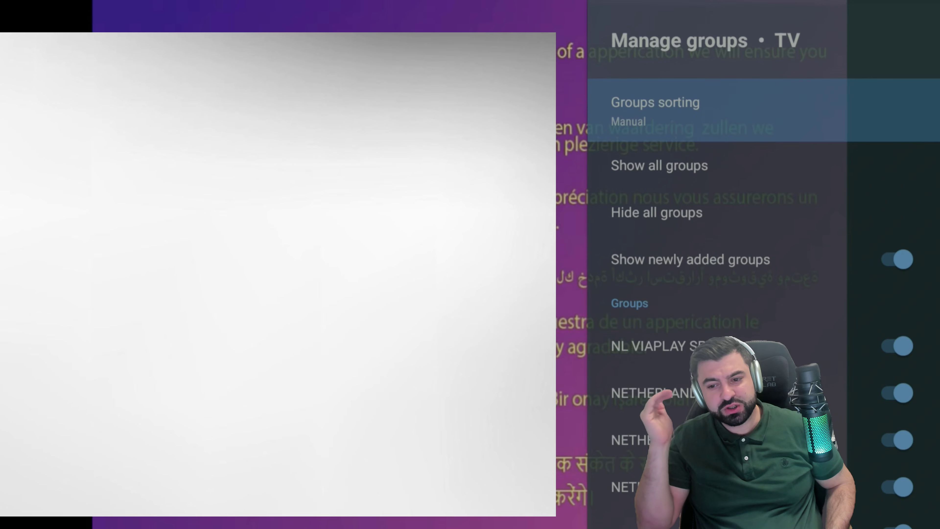
key(Down)
key(Escape)
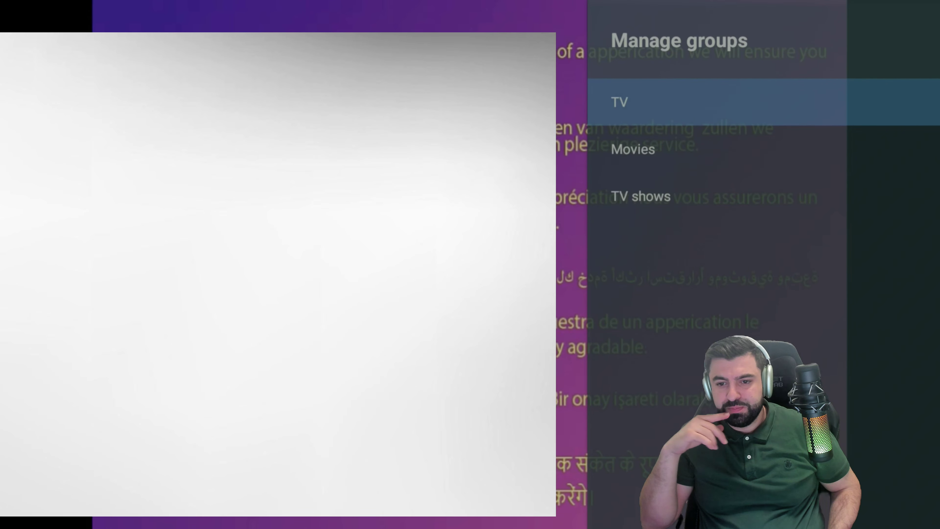
Step: Look at the Movies and TV shows group categories and return to the main settings list
key(Down)
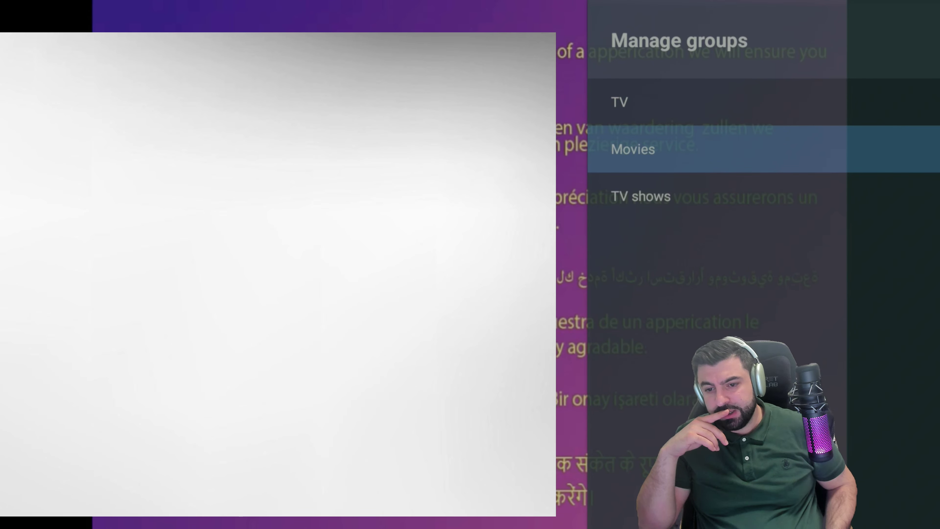
key(Down)
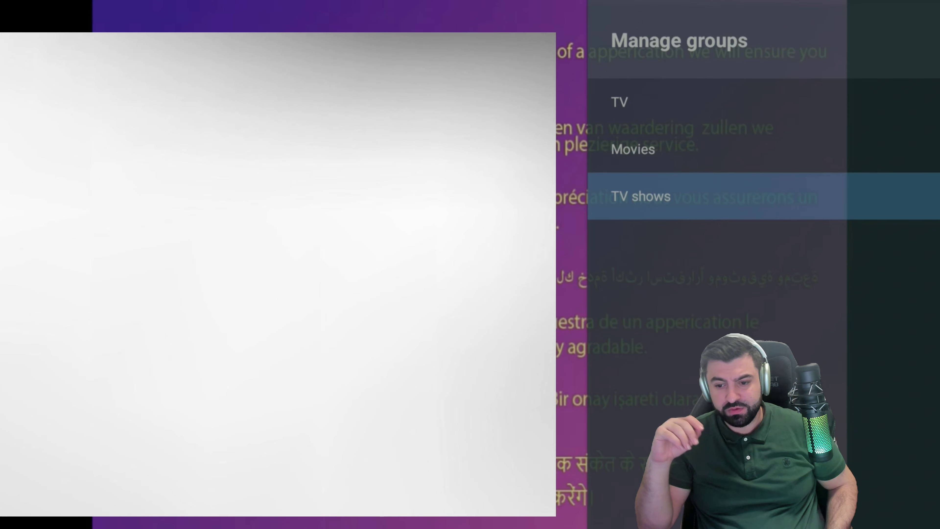
key(Escape)
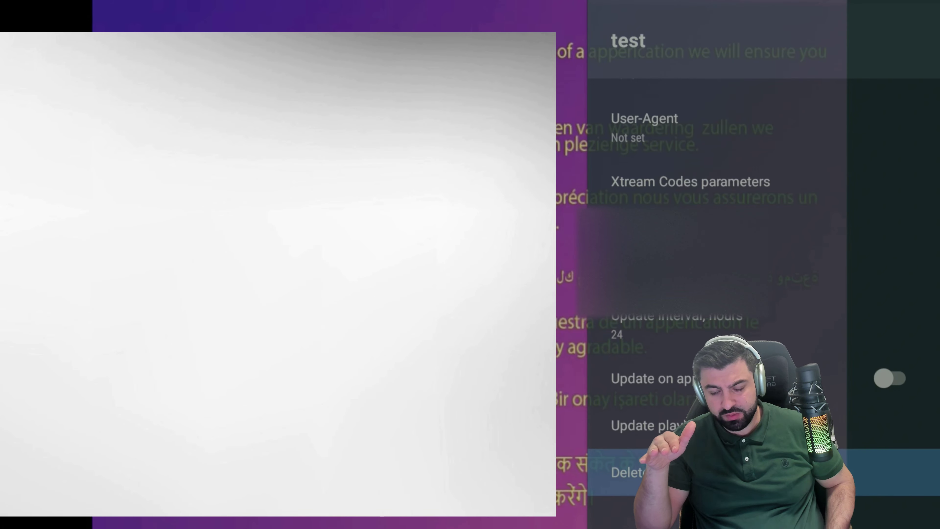
key(Escape)
key(Escape)
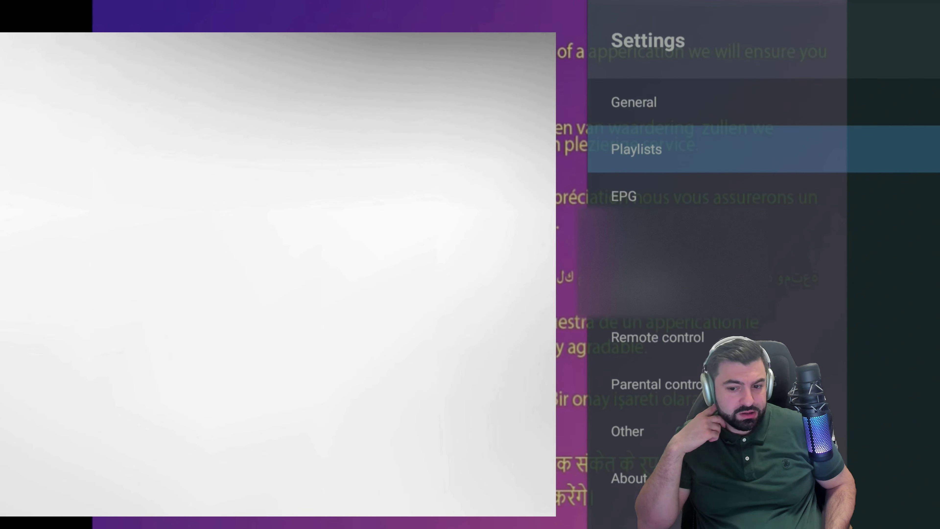
Step: Check the Other settings and move on to the About entry
key(Down)
key(Down)
key(Down)
key(Down)
key(Down)
key(Down)
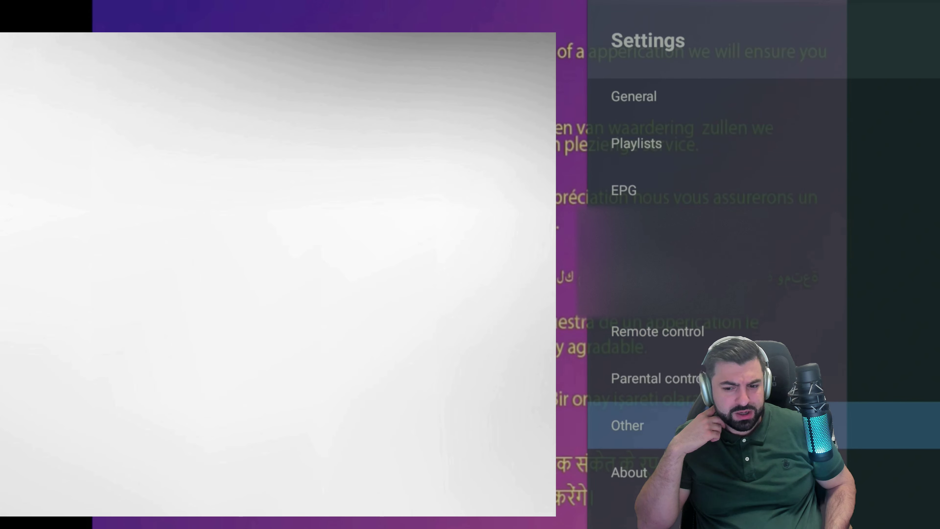
key(Return)
key(Escape)
key(Down)
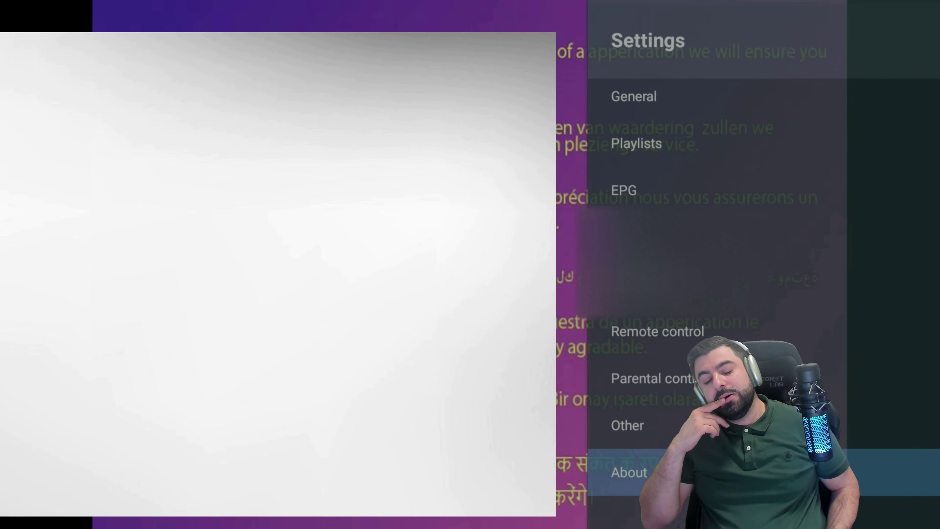
Step: Take a brief look at the Appearance settings and return to General in the main settings list
key(Up)
key(Up)
key(Up)
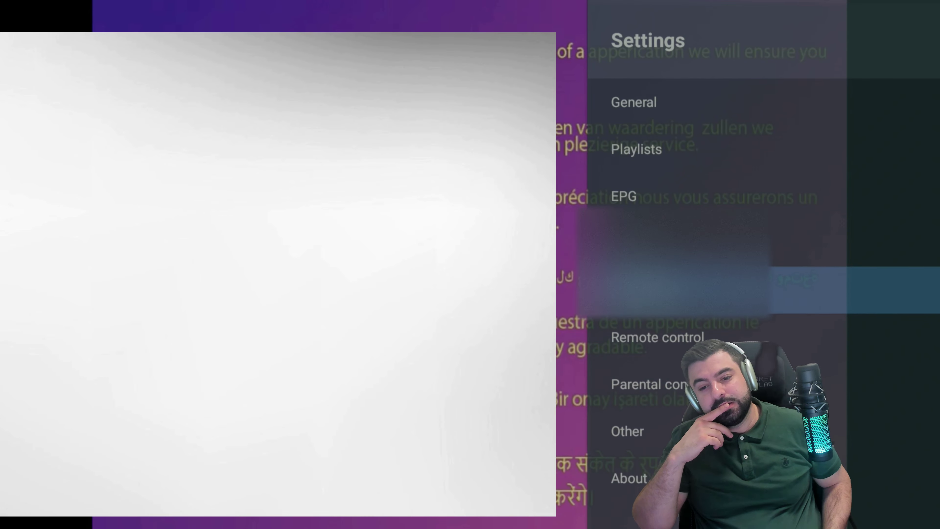
key(Up)
key(Return)
key(Down)
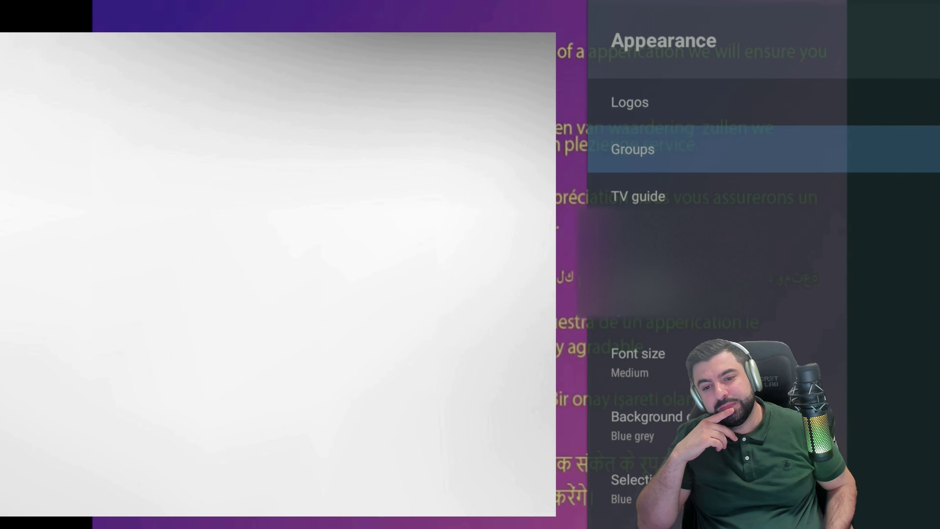
key(Escape)
key(Up)
key(Up)
key(Up)
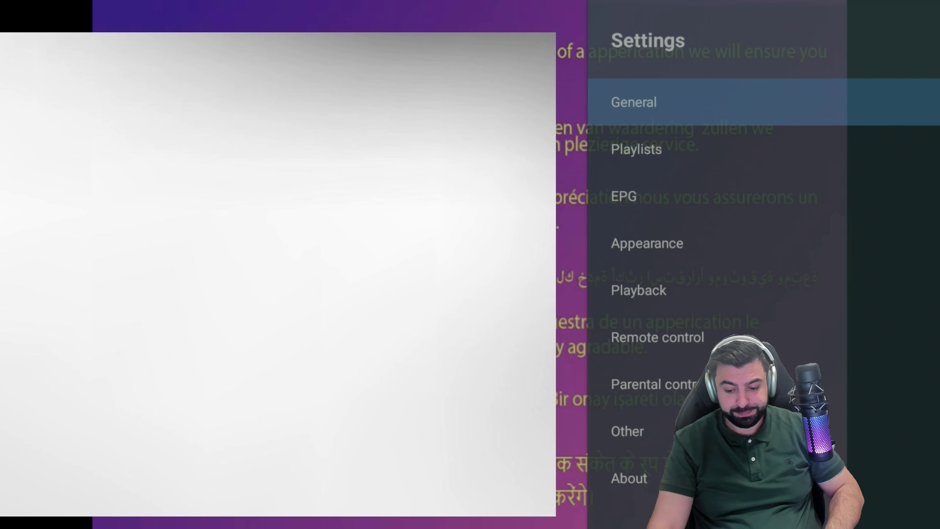
Step: Set the user interface transparency to 0 in the Appearance settings and return to the TV guide
key(Down)
key(Down)
key(Down)
key(Return)
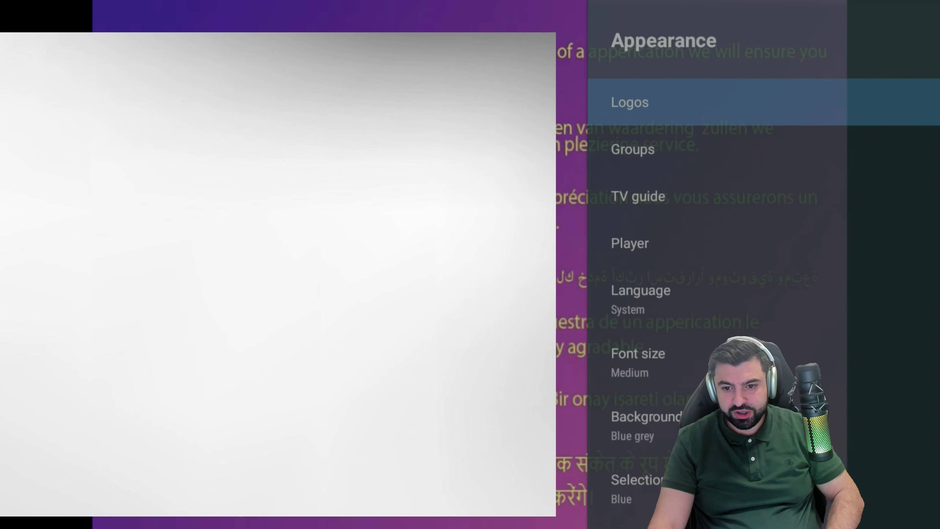
key(Down)
key(Down)
key(Down)
key(Down)
key(Down)
key(Down)
key(Down)
key(Down)
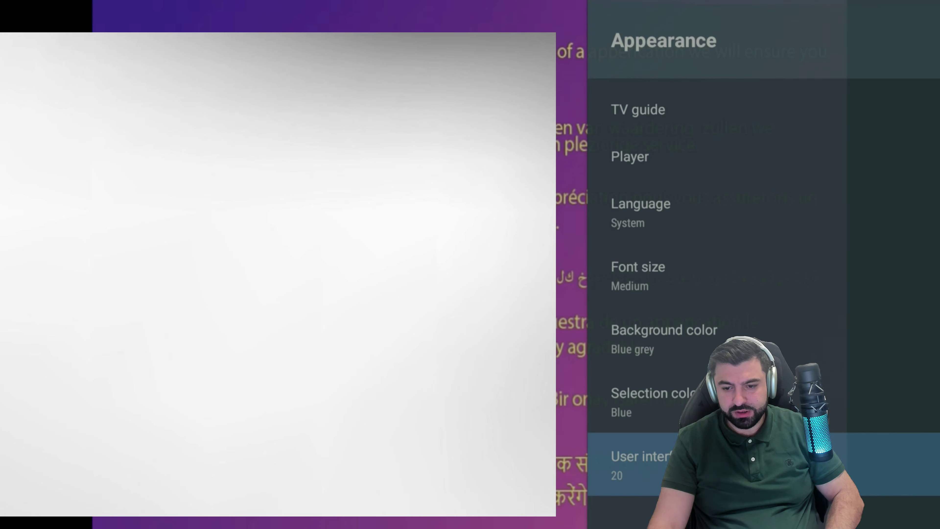
key(Return)
key(Up)
key(Up)
key(Return)
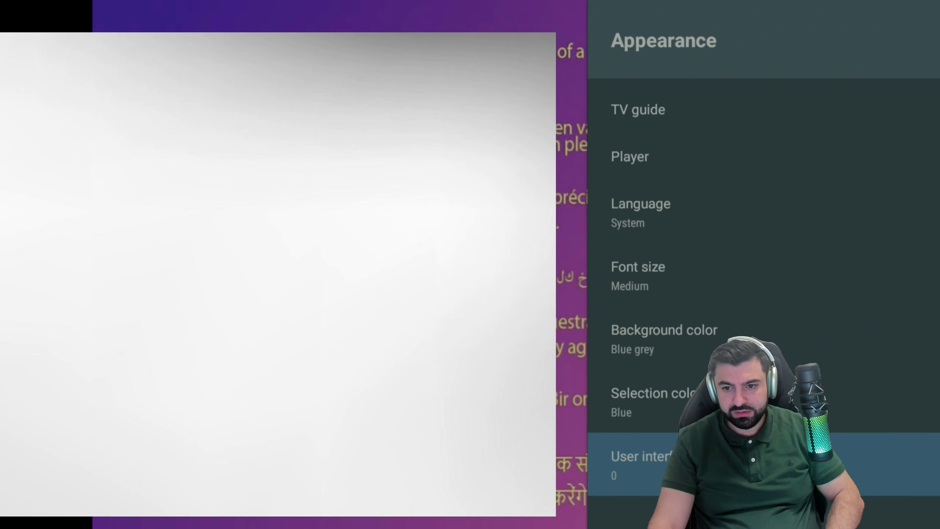
key(Escape)
key(Escape)
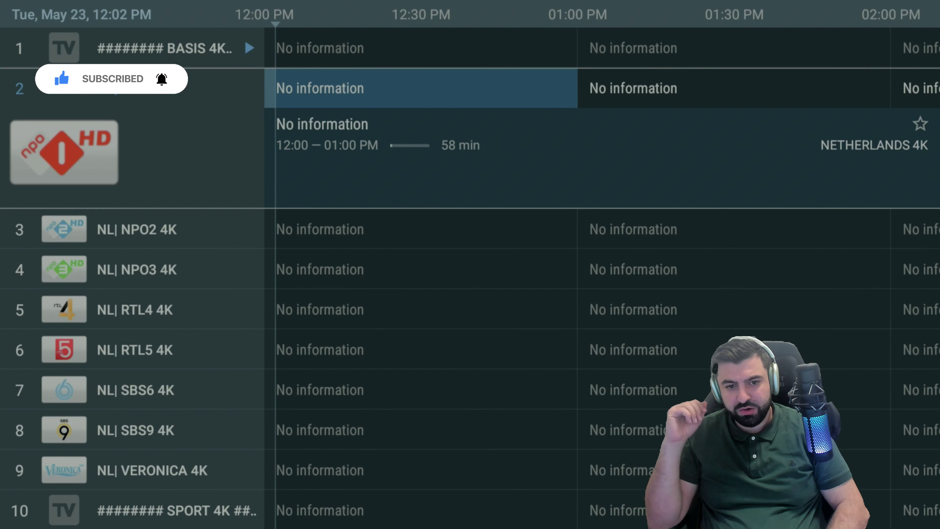
Step: Browse the first NETHERLANDS 4K channels in the TV guide, down to NL| RTL4 4K and back
key(Up)
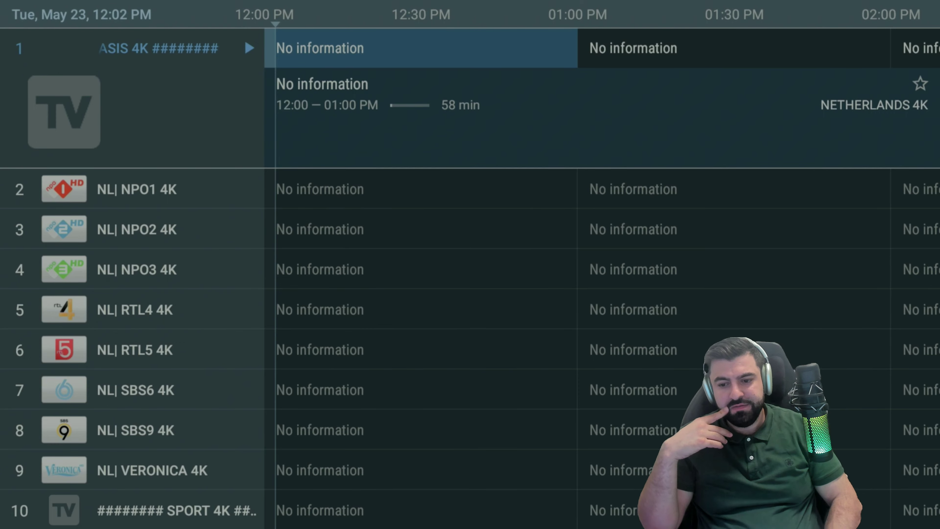
key(Down)
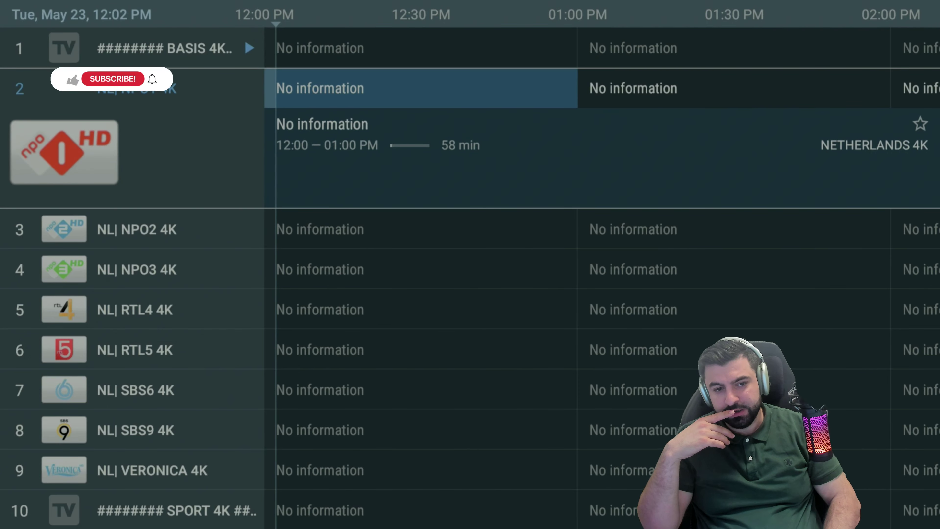
key(Down)
key(Down)
key(Down)
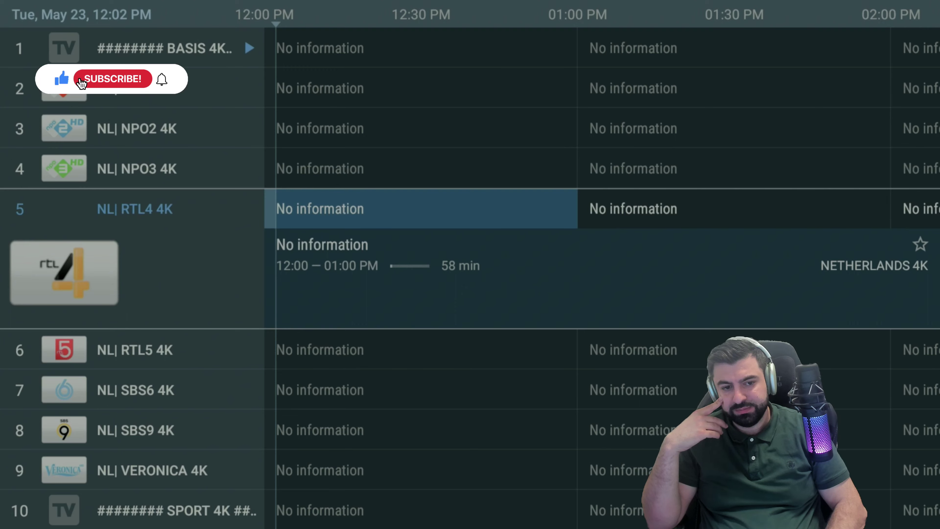
key(Up)
key(Up)
key(Up)
key(Up)
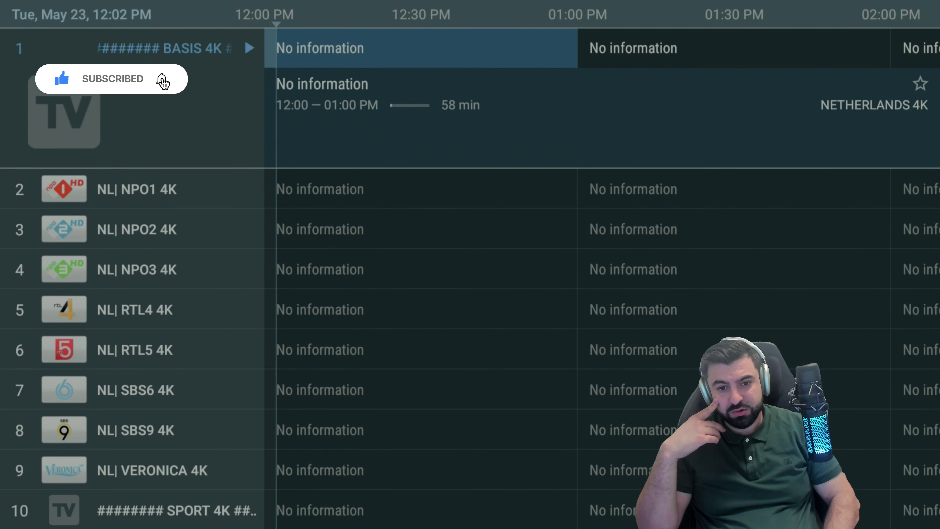
Step: Open the options for channel NL| NPO1 4K and examine the recording, favorites and EPG assignment entries
key(Down)
key(Menu)
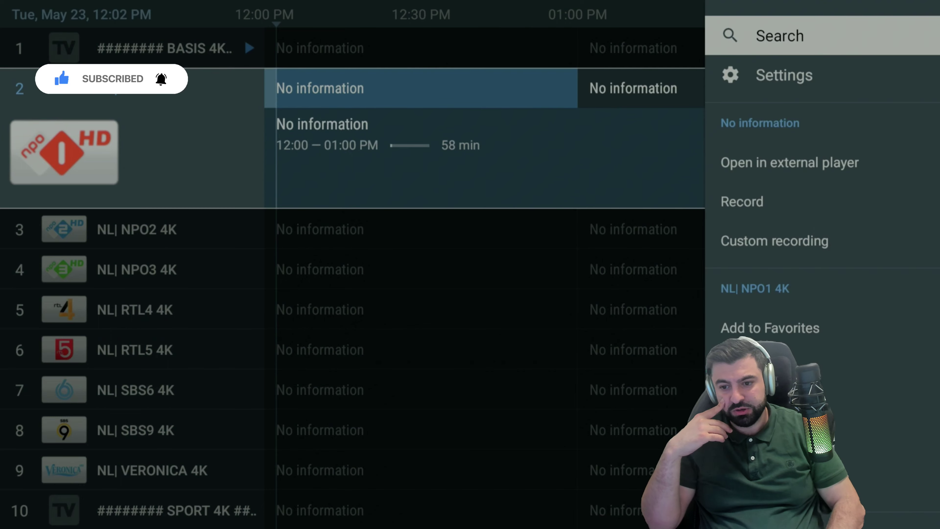
key(Down)
key(Down)
key(Down)
key(Down)
key(Down)
key(Down)
key(Down)
key(Down)
key(Down)
key(Up)
key(Up)
key(Up)
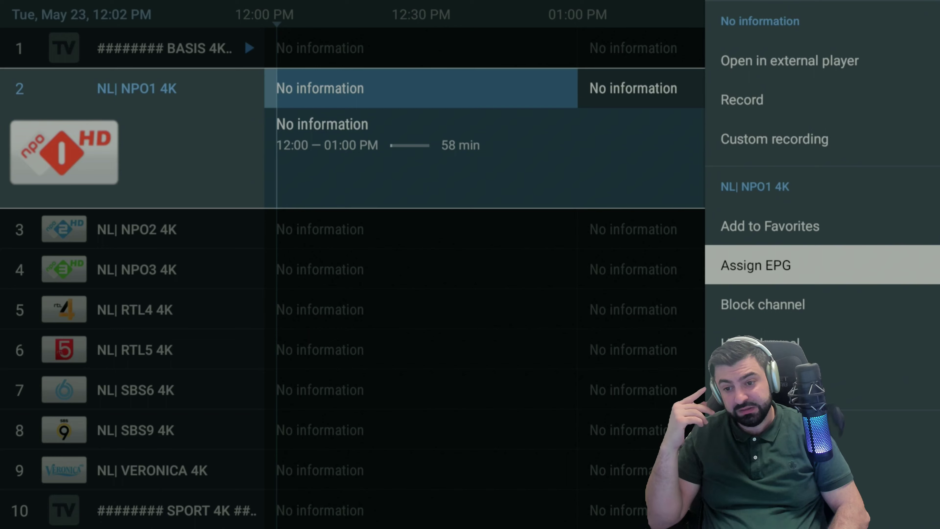
key(Up)
key(Down)
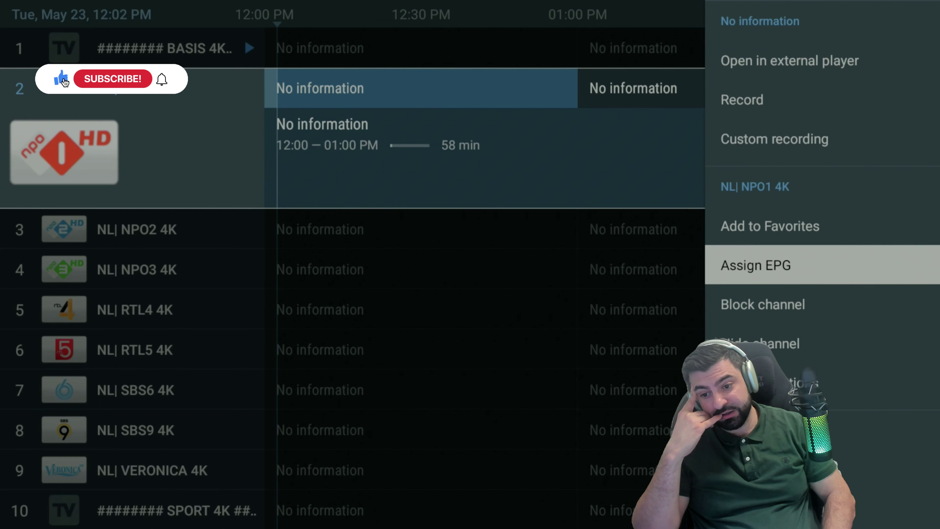
Step: Review the block, hide and channel options entries and the management options of the NETHERLANDS 4K group
key(Down)
key(Down)
key(Down)
key(Up)
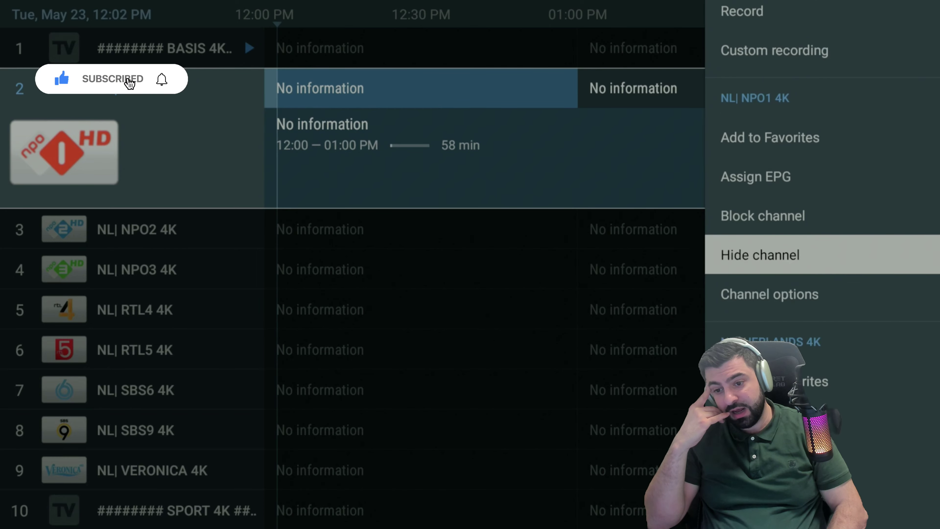
key(Down)
key(Down)
key(Down)
key(Down)
key(Down)
key(Down)
key(Down)
key(Down)
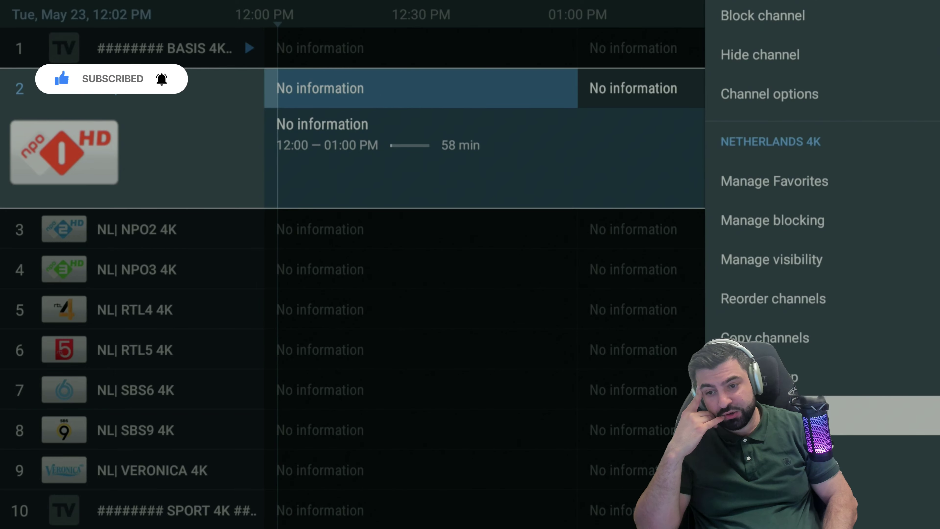
Step: Start reordering the channels of the NETHERLANDS 4K group and place NL| NPO1 4K directly below NL| NPO3 4K
key(Up)
key(Up)
key(Up)
key(Return)
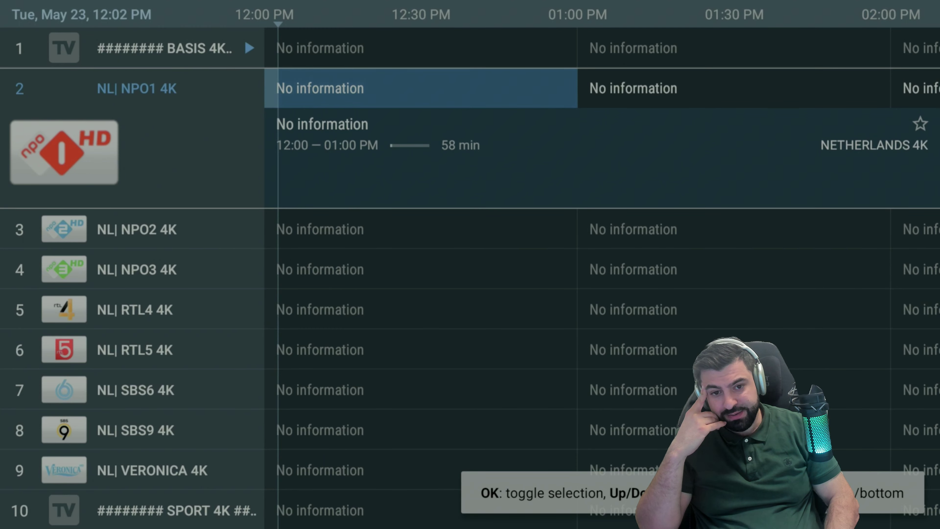
key(Down)
key(Down)
key(Up)
key(Up)
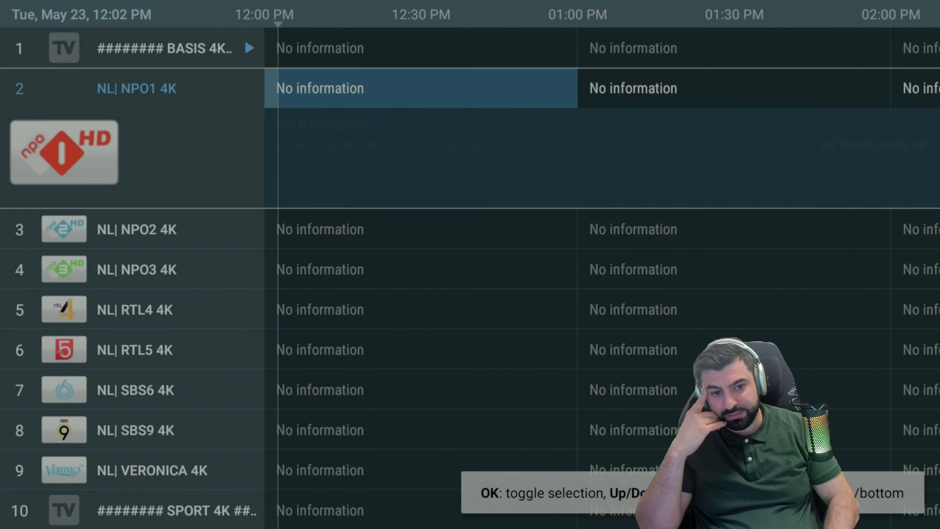
key(Down)
key(Down)
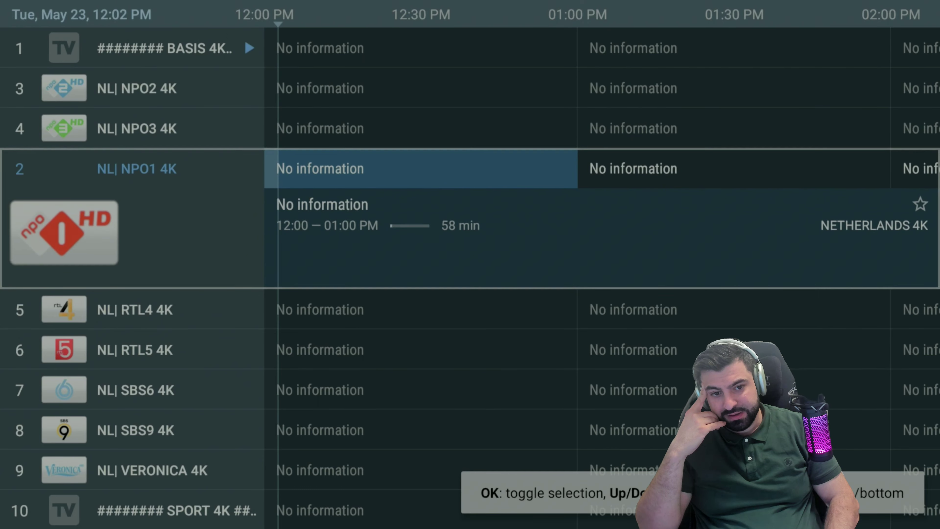
key(Return)
Step: Move NL| SBS6 4K up to position 3, directly above NL| NPO3 4K
key(Down)
key(Down)
key(Down)
key(Return)
key(Up)
key(Up)
key(Up)
key(Up)
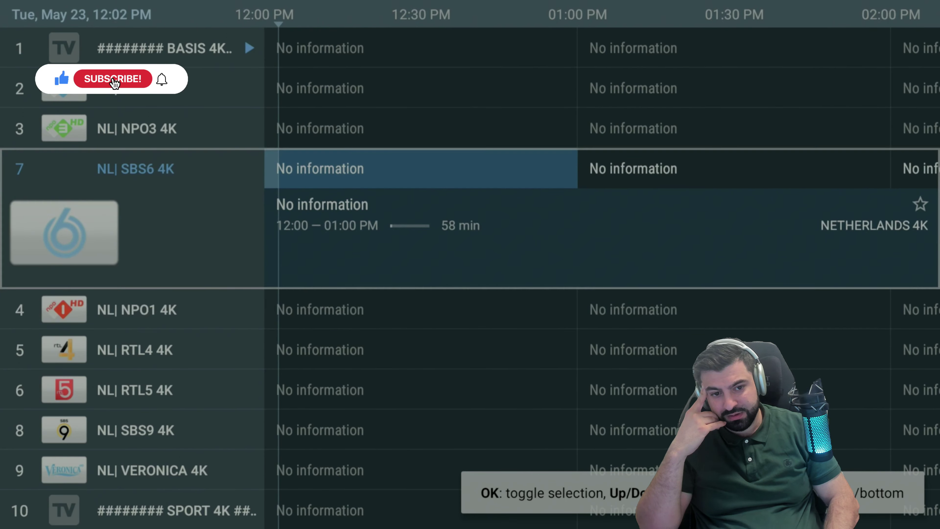
key(Return)
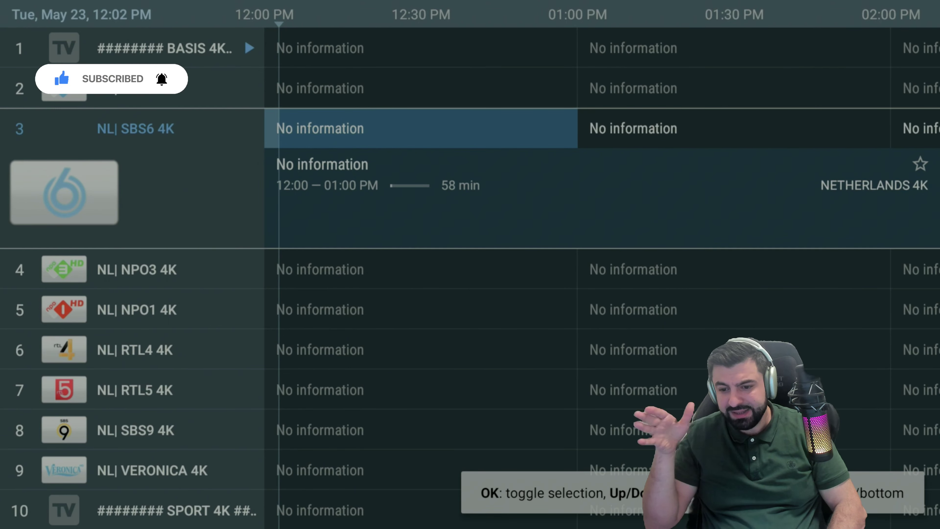
Step: Move NL| VERONICA 4K up to position 6, directly above NL| RTL4 4K, and finish reordering the channels
key(Down)
key(Down)
key(Down)
key(Down)
key(Down)
key(Down)
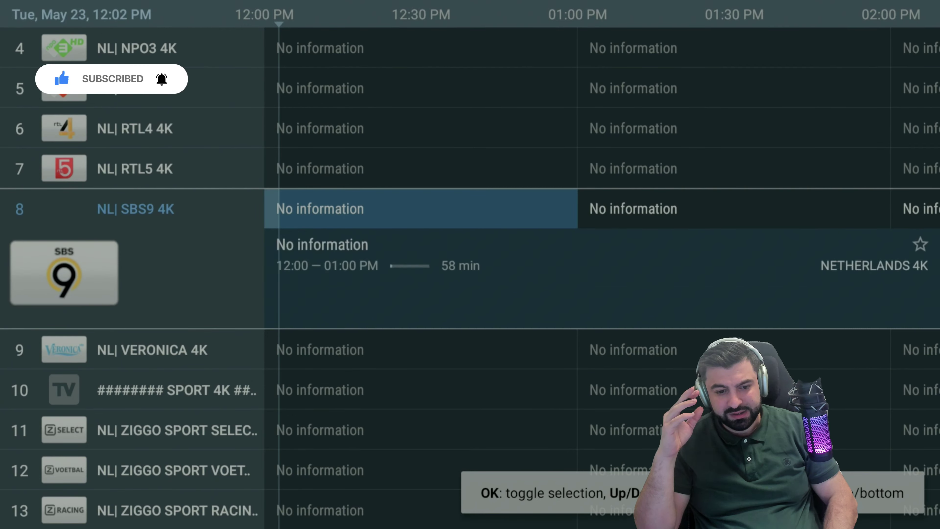
key(Return)
key(Up)
key(Up)
key(Up)
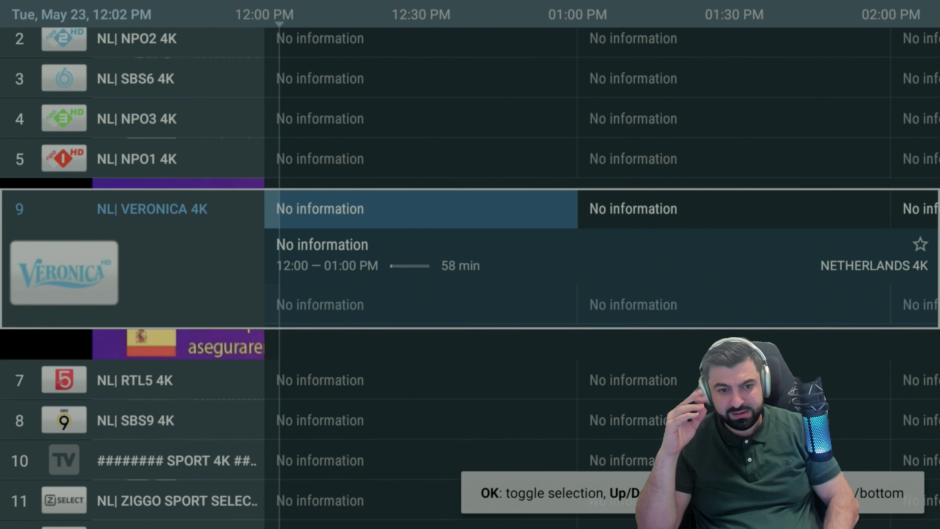
key(Return)
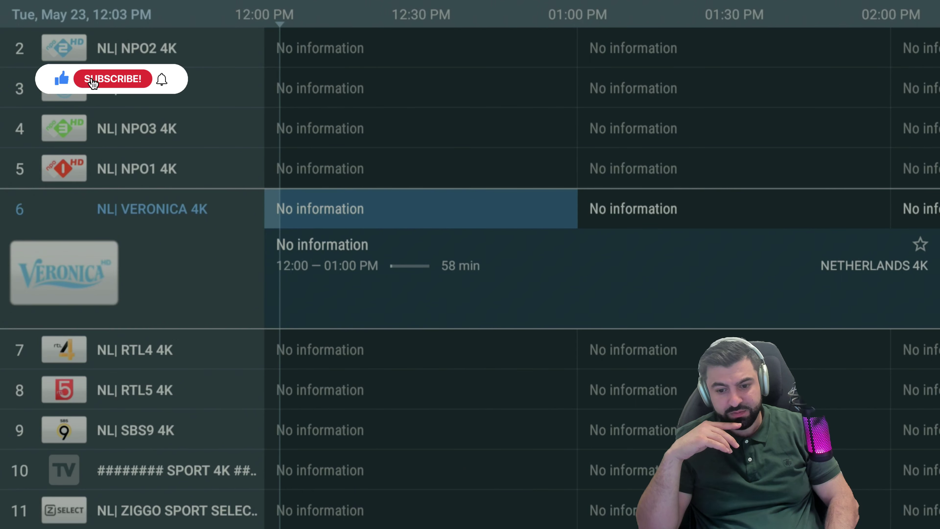
Step: Open the options for NL| VERONICA 4K and review its recording and channel entries and the group's management entries
key(Return)
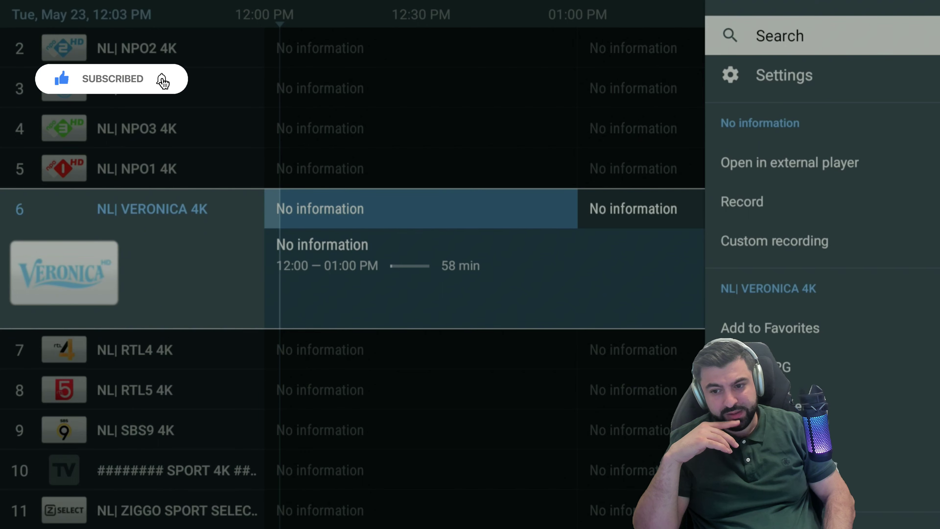
key(Down)
key(Down)
key(Down)
key(Down)
key(Down)
key(Down)
key(Down)
key(Down)
key(Down)
key(Up)
key(Up)
key(Up)
key(Up)
key(Up)
key(Up)
key(Down)
key(Up)
key(Down)
key(Up)
key(Down)
key(Up)
key(Down)
key(Down)
key(Down)
key(Down)
key(Down)
key(Down)
key(Down)
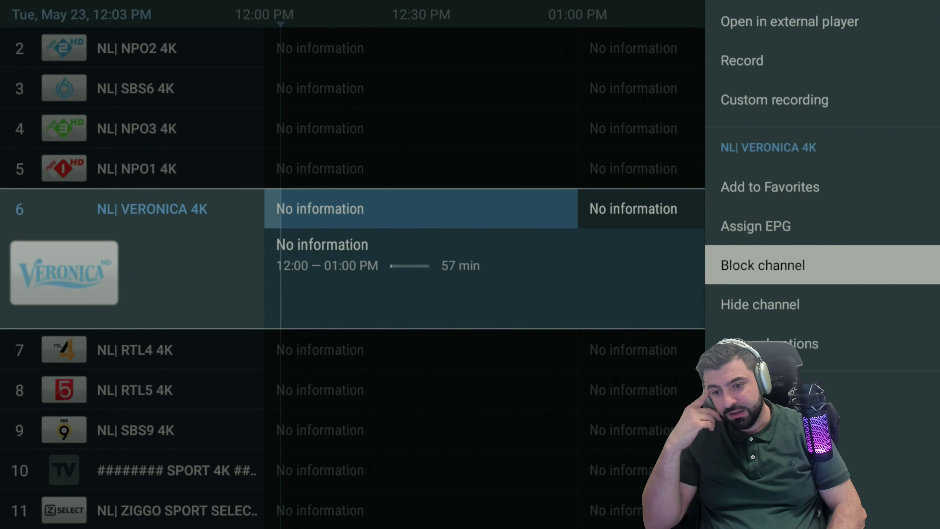
key(Down)
key(Down)
key(Down)
key(Down)
key(Down)
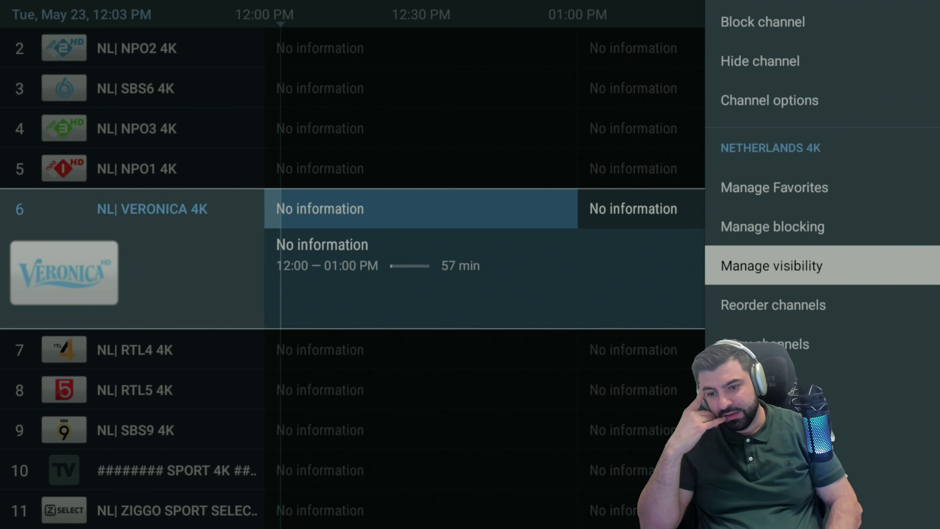
Step: Add NL| VERONICA 4K to Favorites
key(Up)
key(Up)
key(Up)
key(Up)
key(Up)
key(Up)
key(Up)
key(Up)
key(Up)
key(Up)
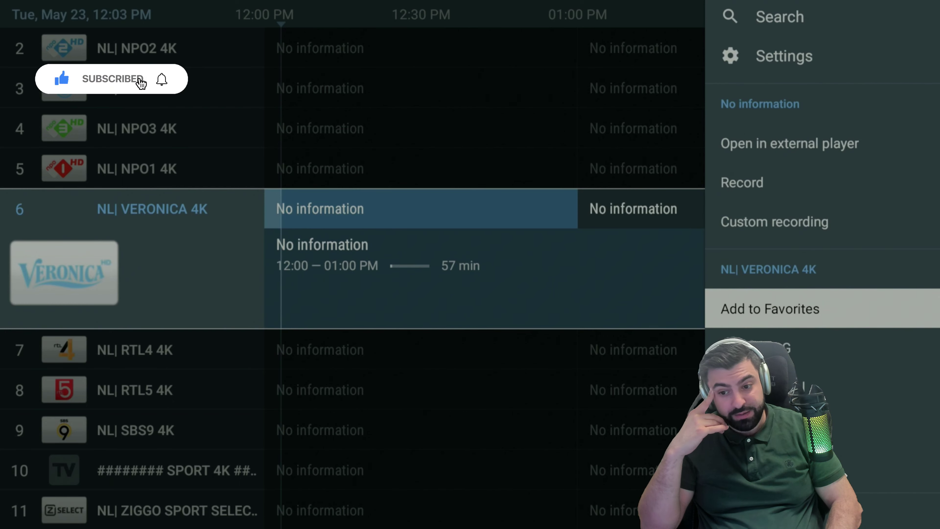
key(Return)
Step: Add NL| SBS9 4K to Favorites
key(Down)
key(Down)
key(Down)
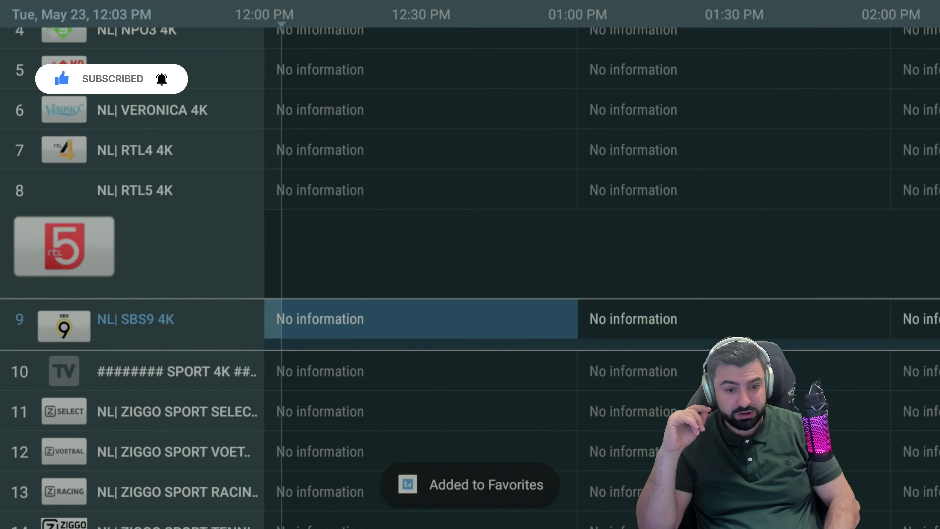
key(Menu)
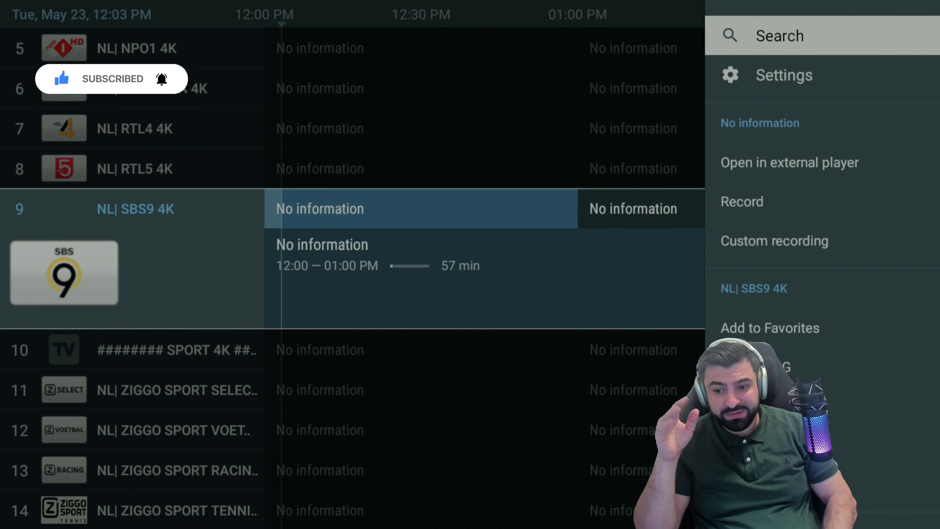
key(Down)
key(Down)
key(Down)
key(Down)
key(Down)
key(Down)
key(Down)
key(Down)
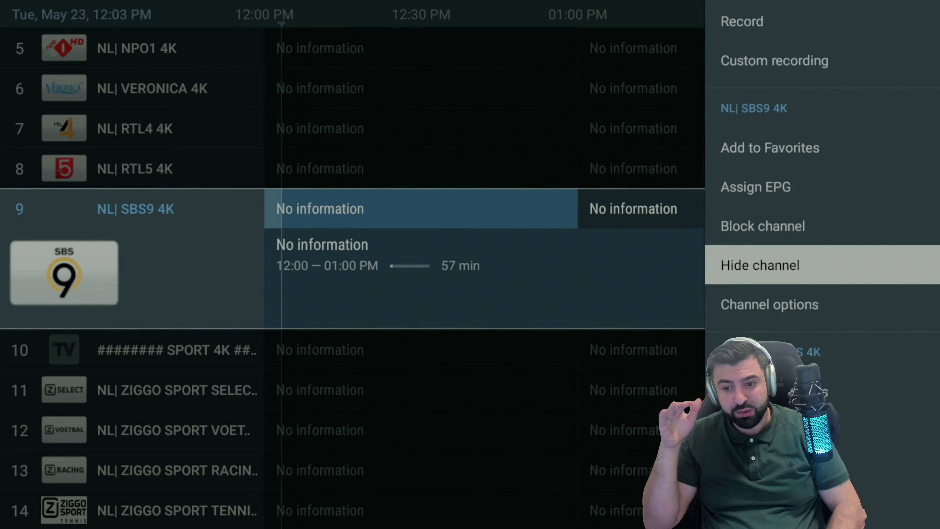
key(Up)
key(Up)
key(Up)
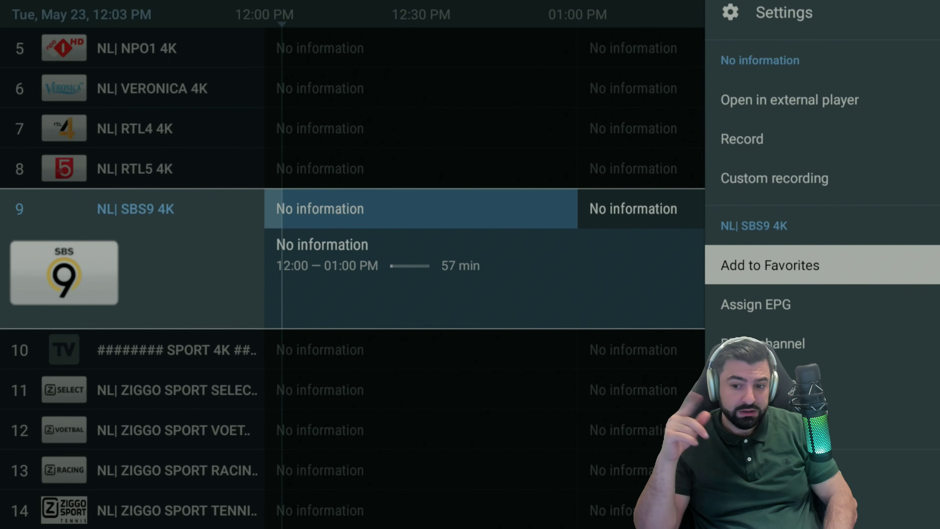
key(Return)
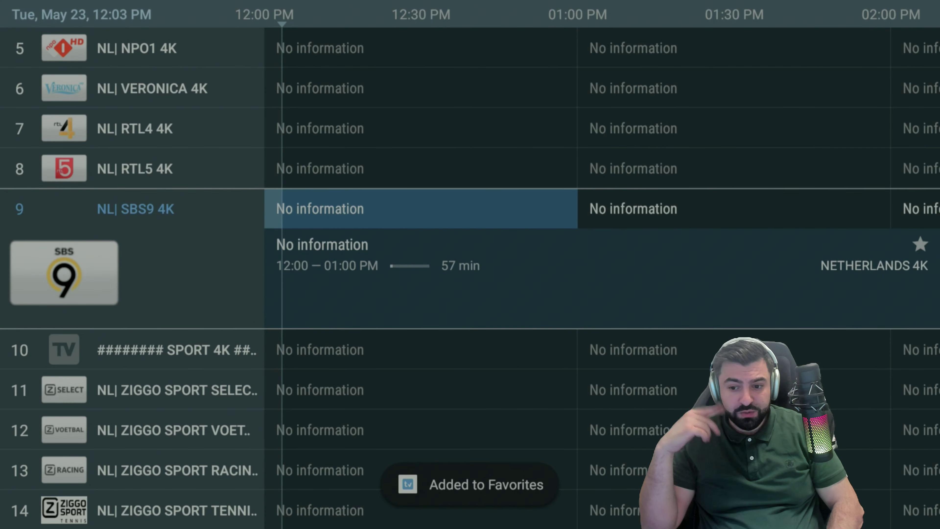
Step: Open the Favorites group in the TV guide and look through its channels
key(Left)
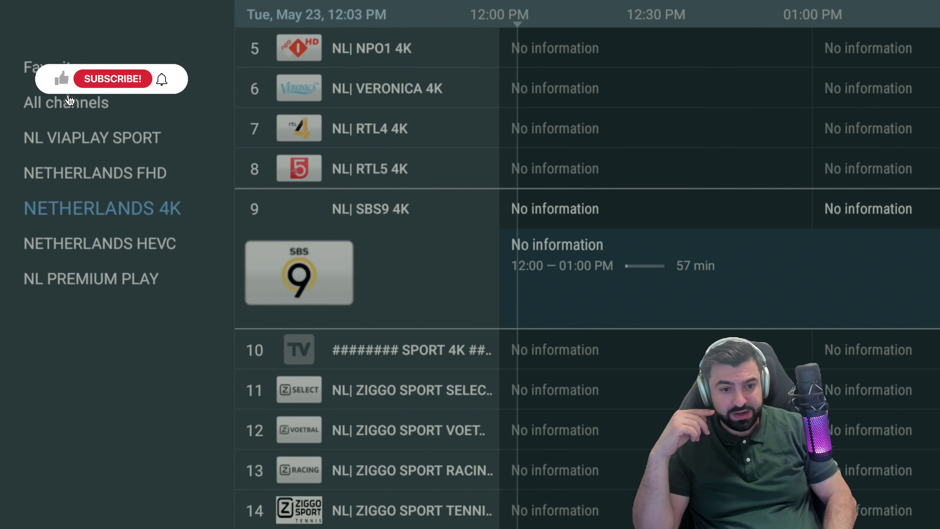
key(Up)
key(Up)
key(Up)
key(Up)
key(Right)
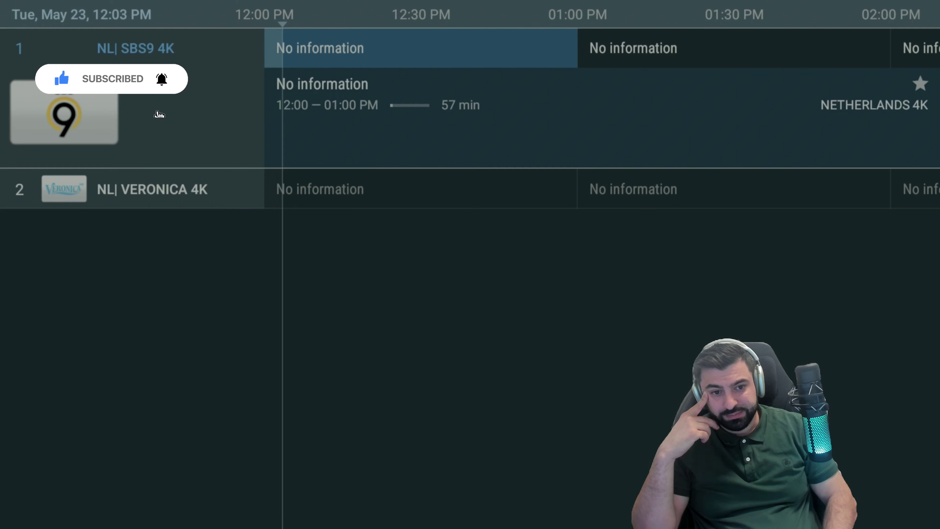
key(Down)
key(Up)
Step: Go through the group list from Favorites down to NETHERLANDS 4K and back up
key(Left)
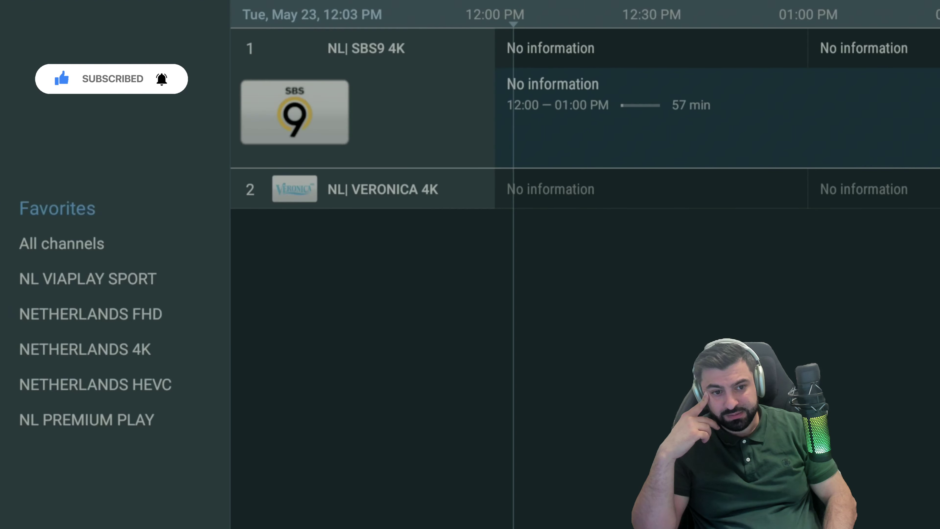
key(Down)
key(Down)
key(Down)
key(Down)
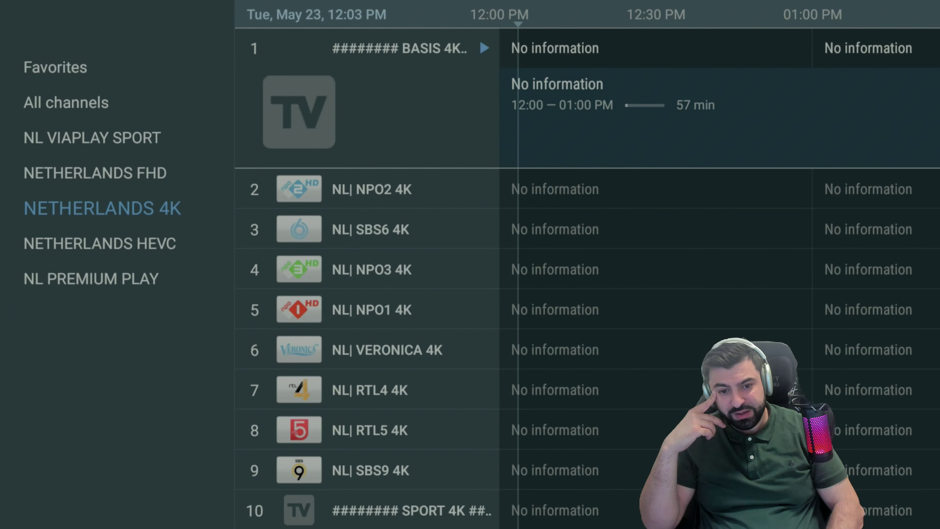
key(Up)
key(Up)
key(Up)
key(Up)
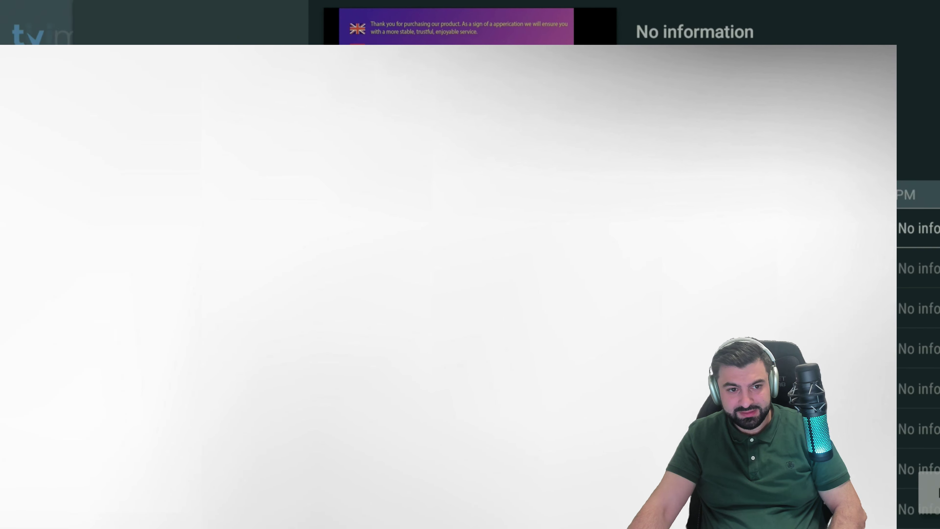
Step: Open the main menu and review the TV, Movies, Recordings, My list and Settings sections
key(Left)
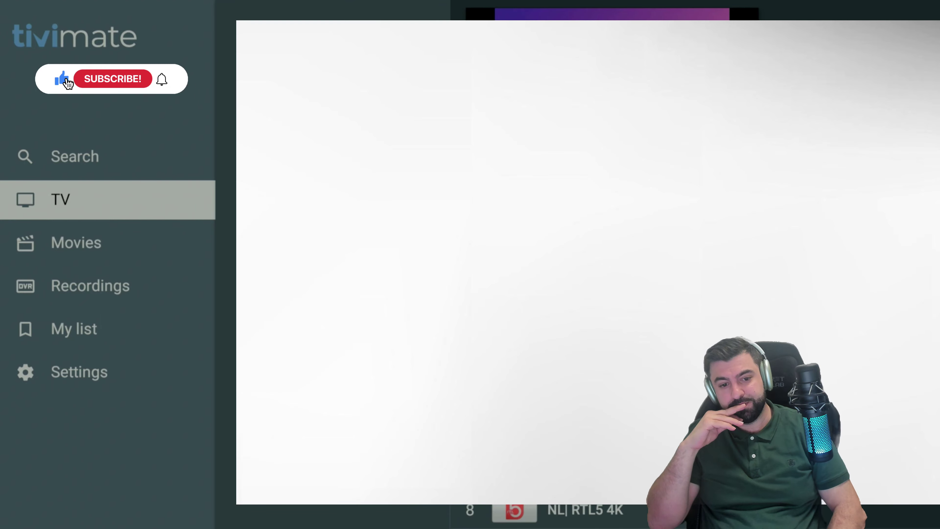
key(Down)
key(Down)
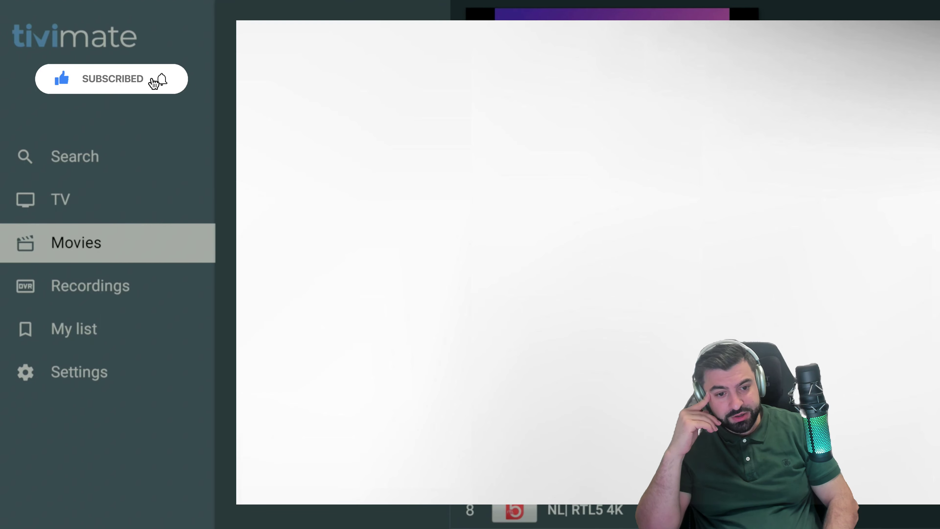
key(Up)
key(Down)
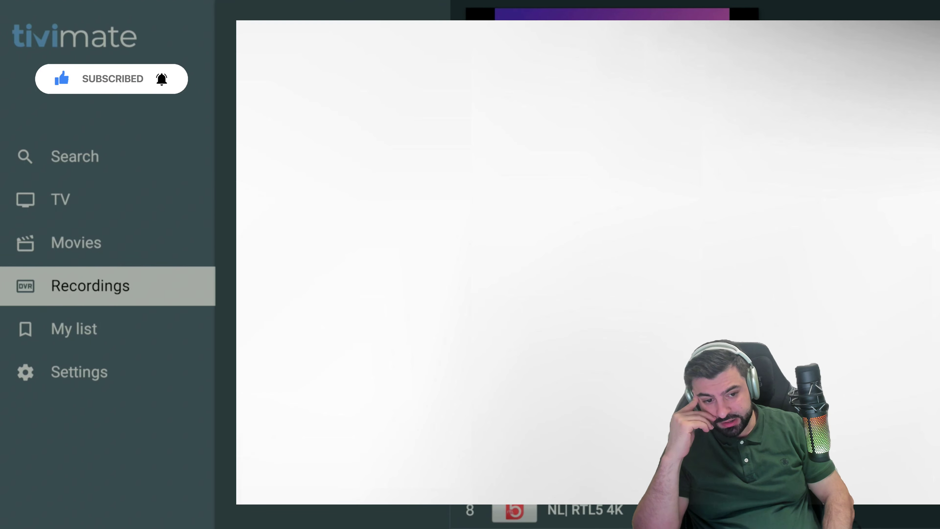
key(Up)
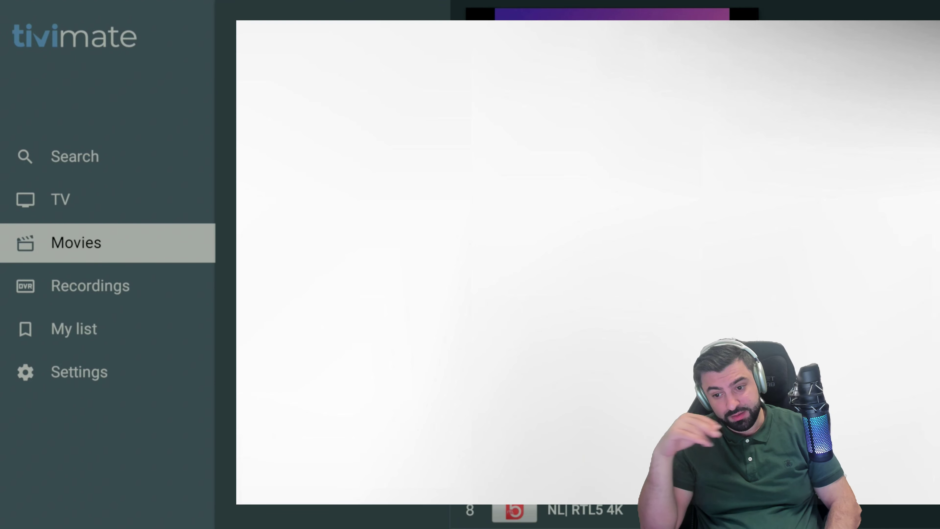
key(Down)
key(Down)
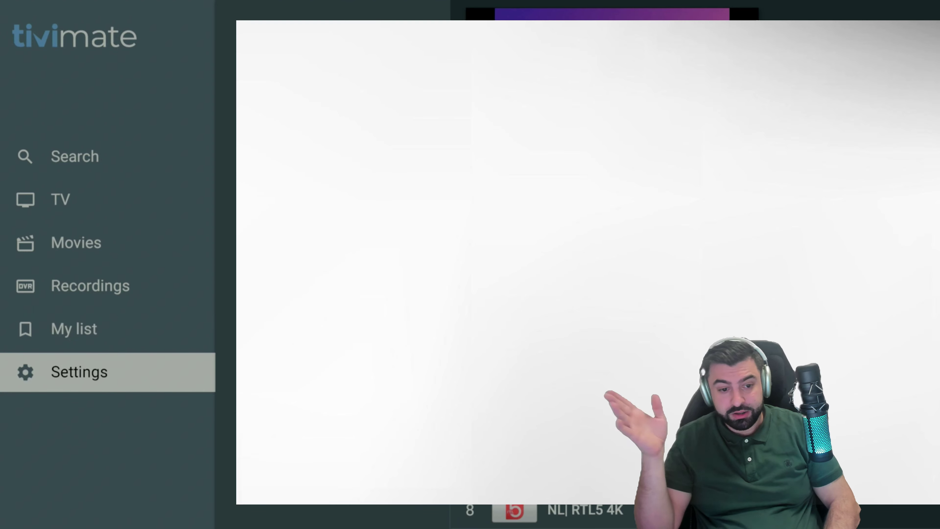
key(Down)
key(Up)
key(Up)
key(Up)
key(Up)
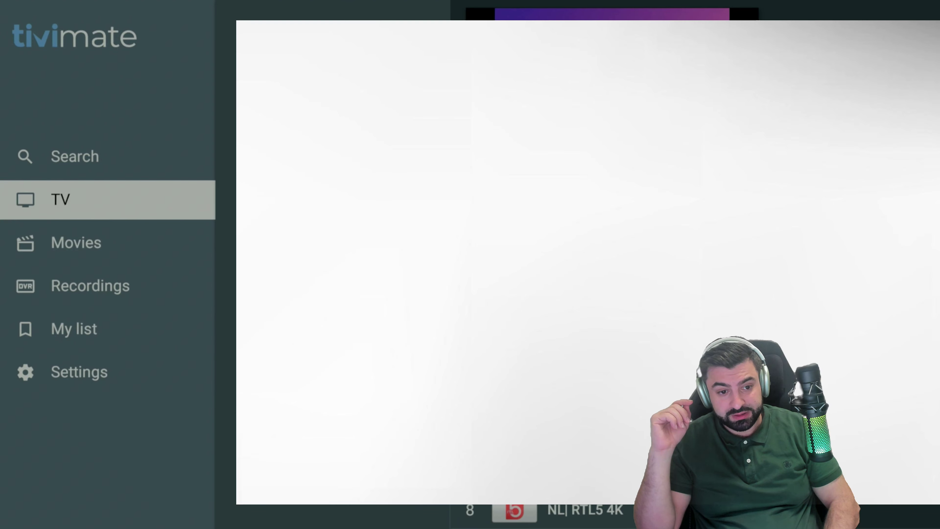
key(Down)
key(Down)
key(Down)
key(Up)
key(Up)
key(Up)
key(Up)
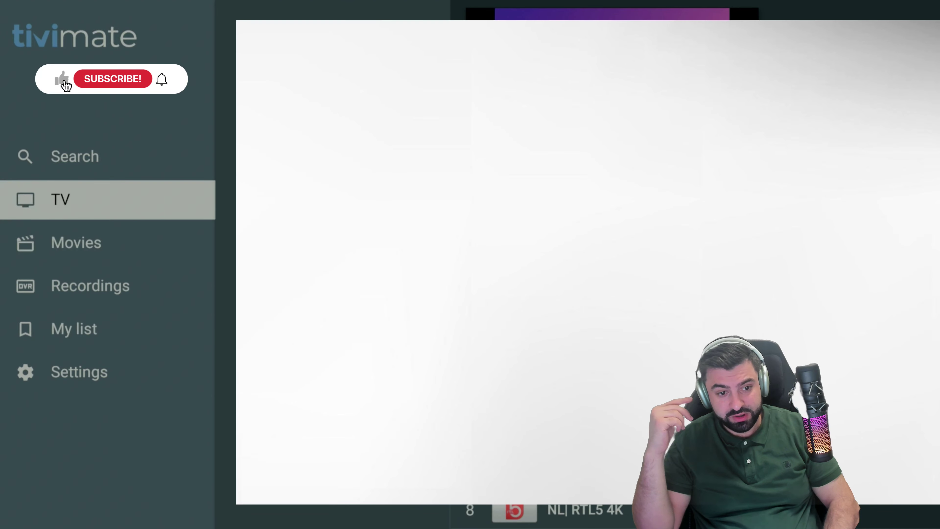
key(Down)
key(Right)
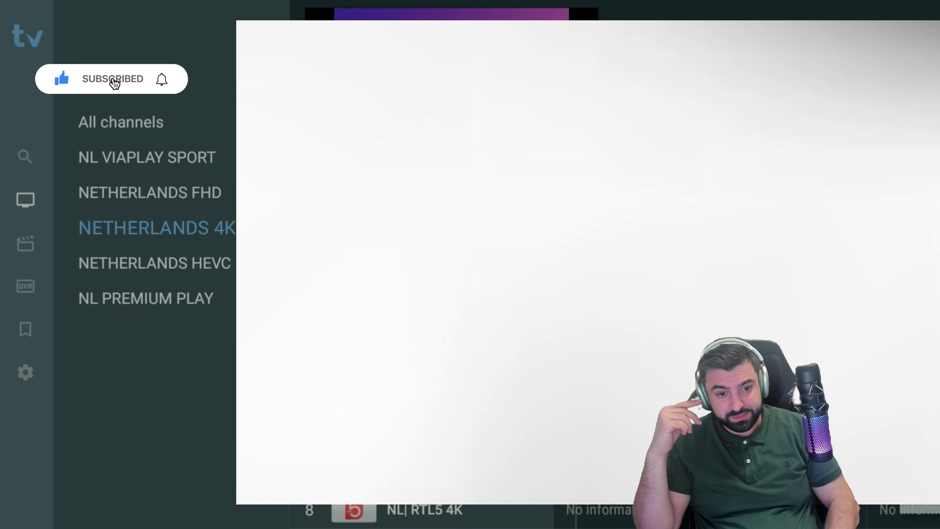
Step: Open the NETHERLANDS 4K group in the TV guide and go to the NL| VERONICA 4K channel
key(Return)
key(Down)
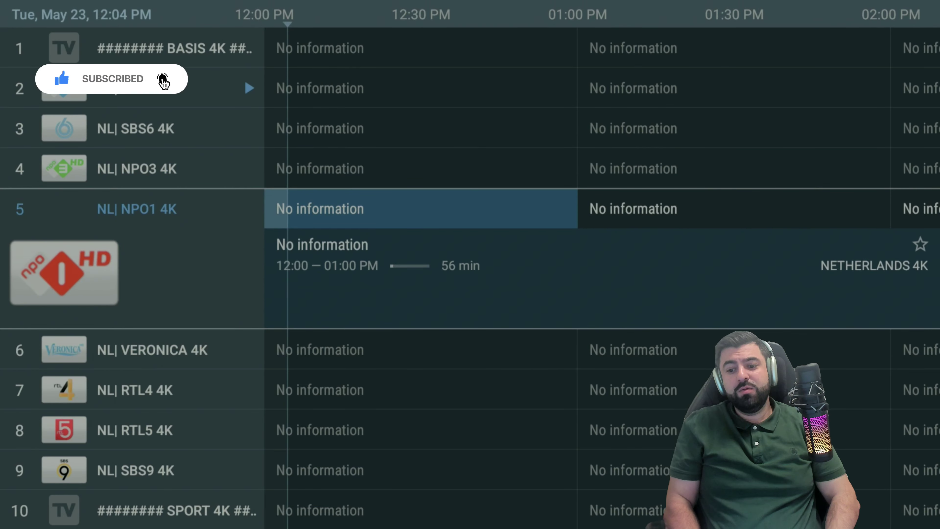
key(Down)
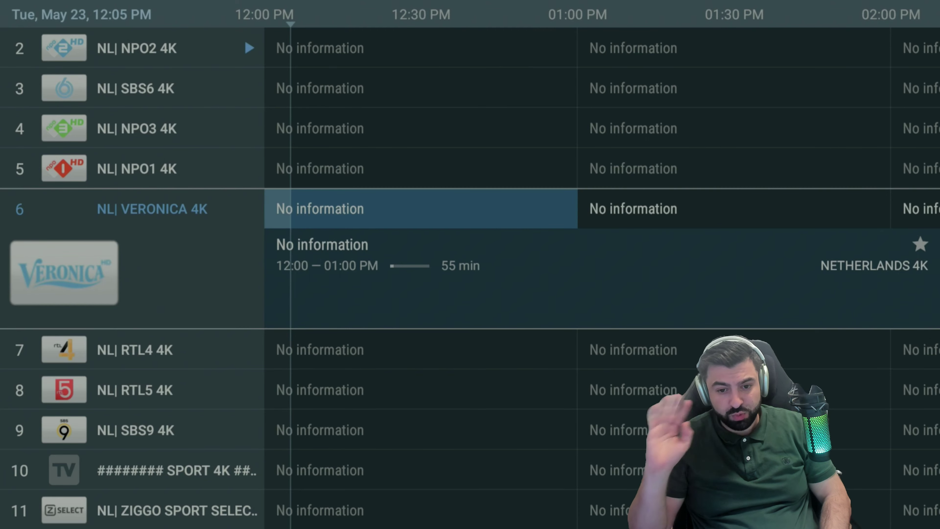
Step: Open the options for NL| VERONICA 4K and look through the whole list from Search to the end and back
key(Menu)
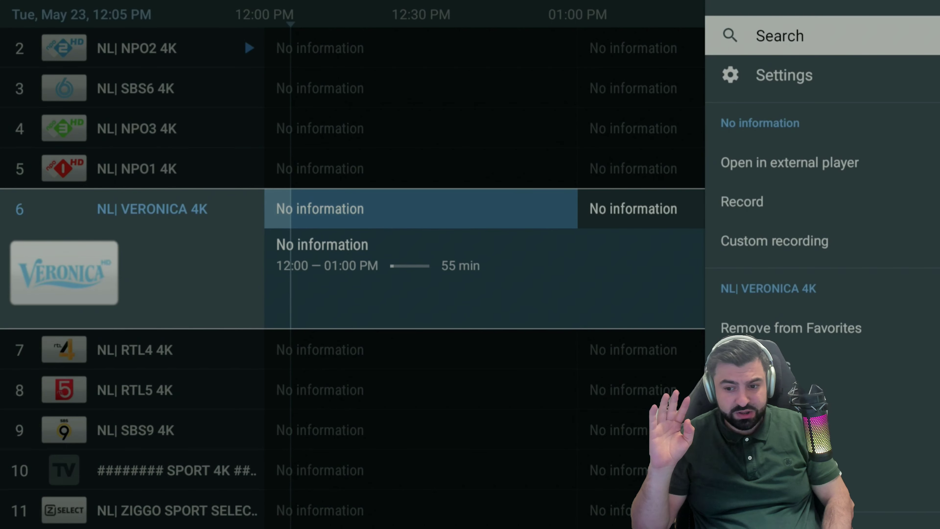
key(Down)
key(Down)
key(Down)
key(Down)
key(Down)
key(Down)
key(Down)
key(Down)
key(Down)
key(Down)
key(Down)
key(Down)
key(Down)
key(Down)
key(Down)
key(Down)
key(Up)
key(Up)
key(Up)
key(Up)
key(Up)
key(Up)
key(Up)
key(Up)
key(Up)
key(Up)
key(Up)
key(Up)
key(Up)
key(Up)
key(Up)
key(Up)
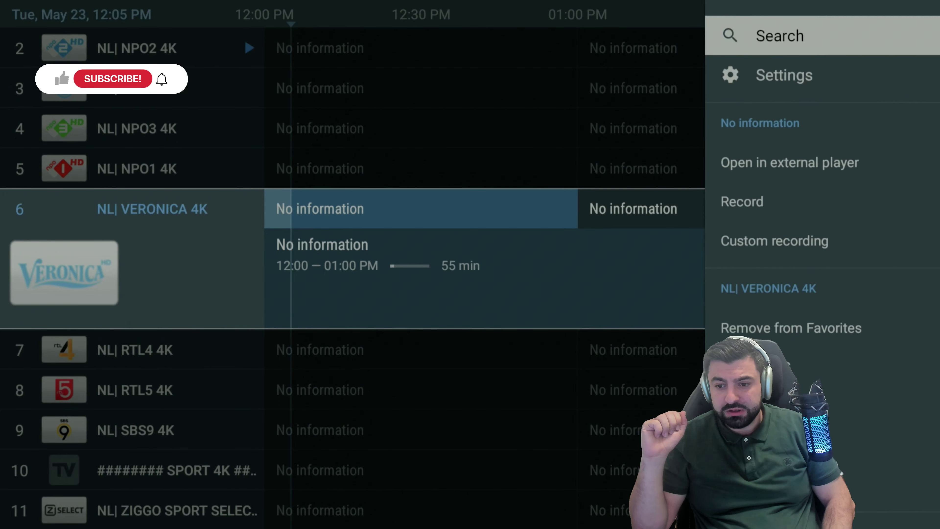